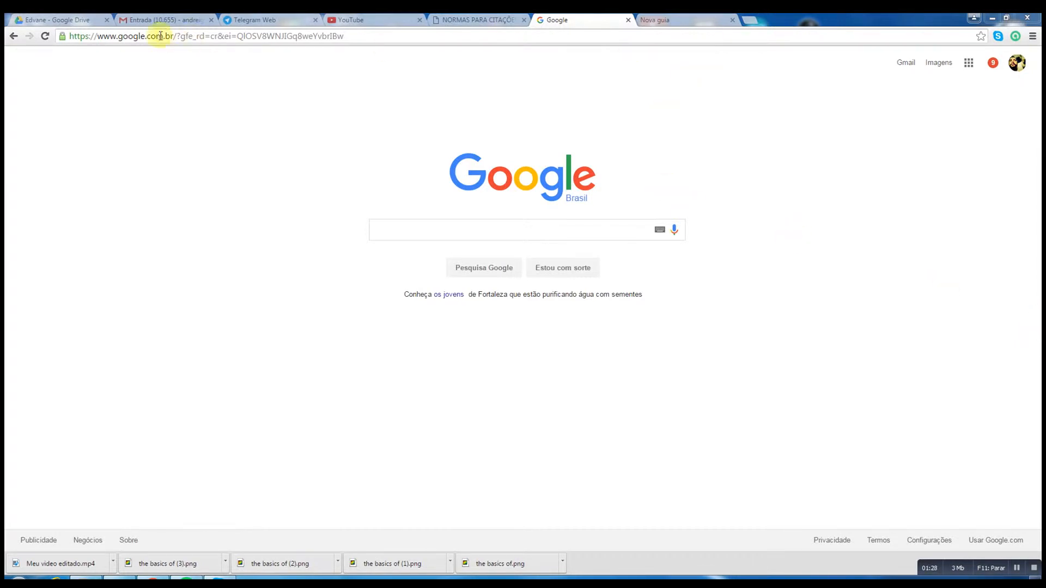
pyautogui.click(201, 34)
pyautogui.write('www.')
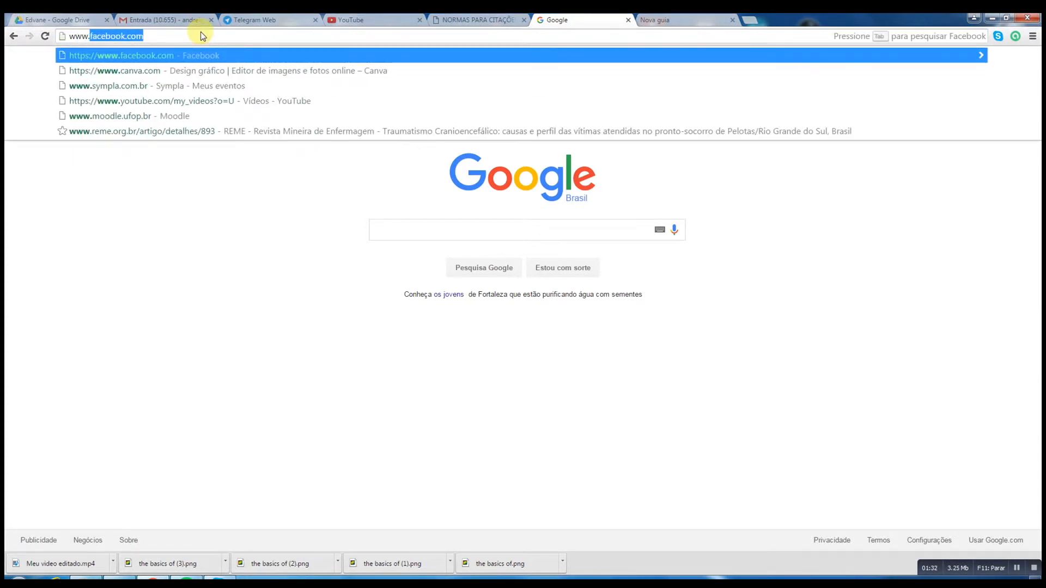
pyautogui.write('canva')
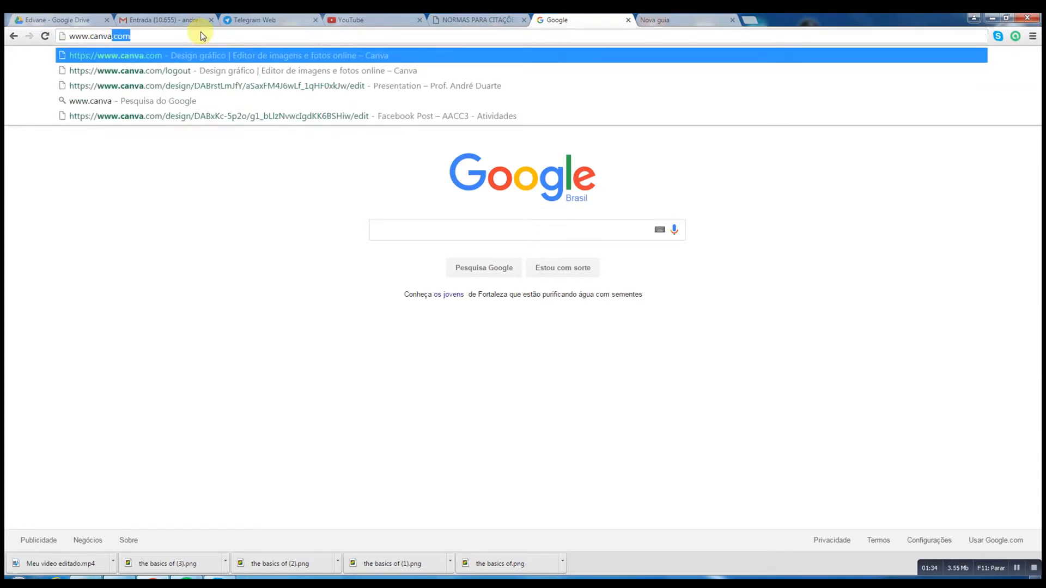
pyautogui.press('Return')
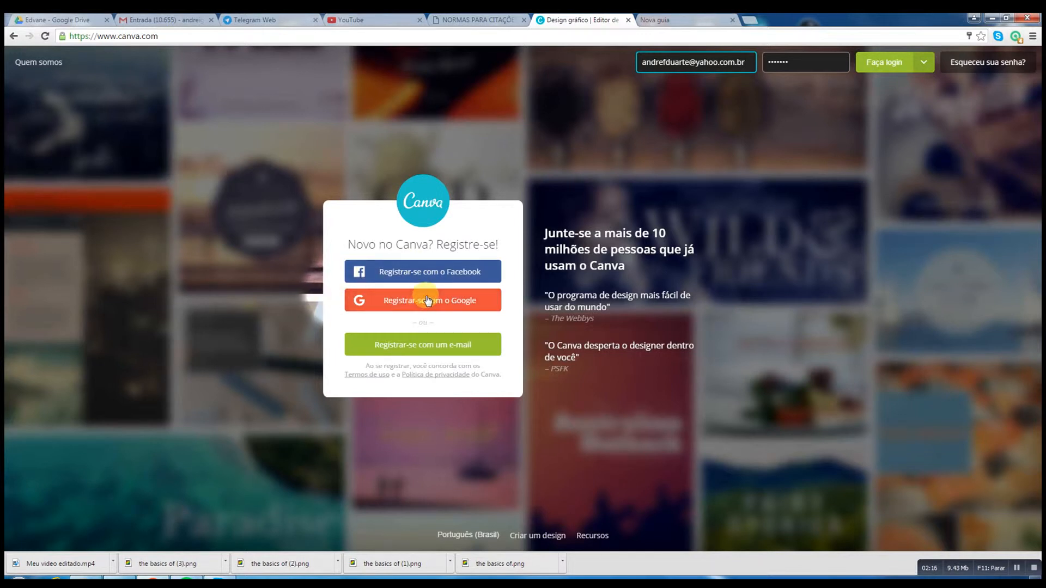
# Show the e-mail registration form, and log in to the existing account with the saved credentials
pyautogui.click(437, 345)
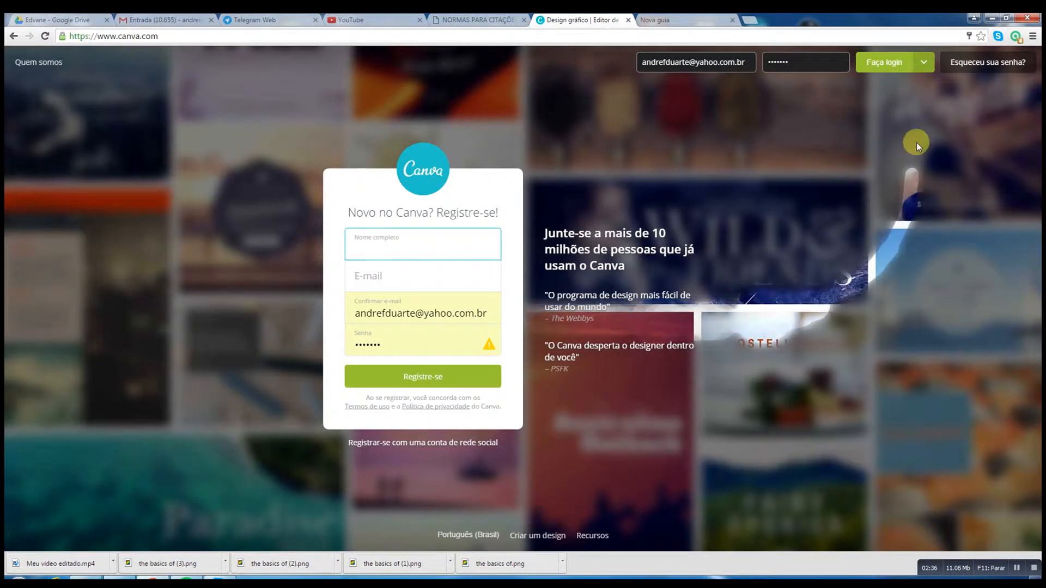
pyautogui.click(890, 65)
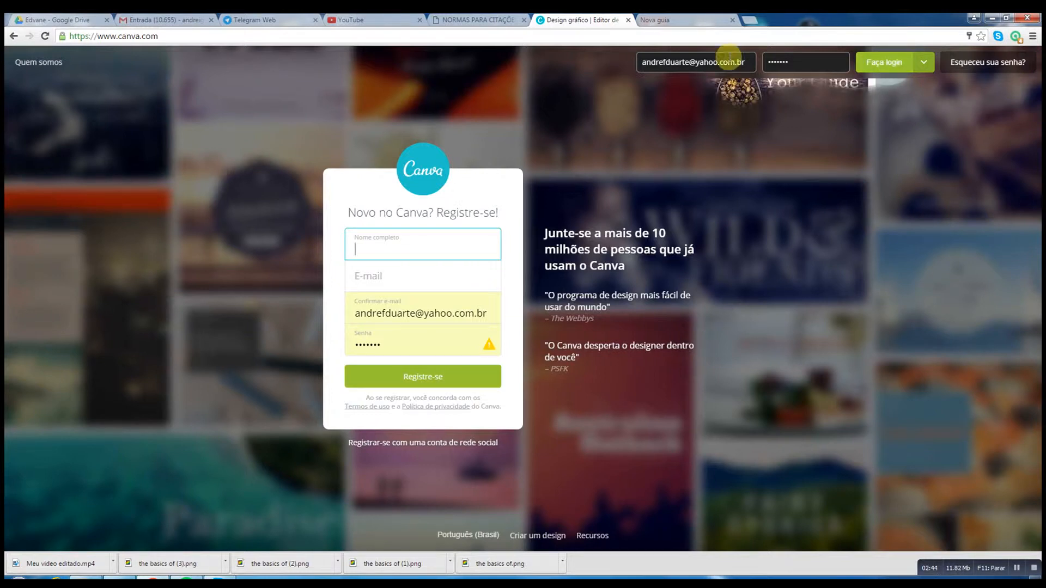
pyautogui.click(895, 63)
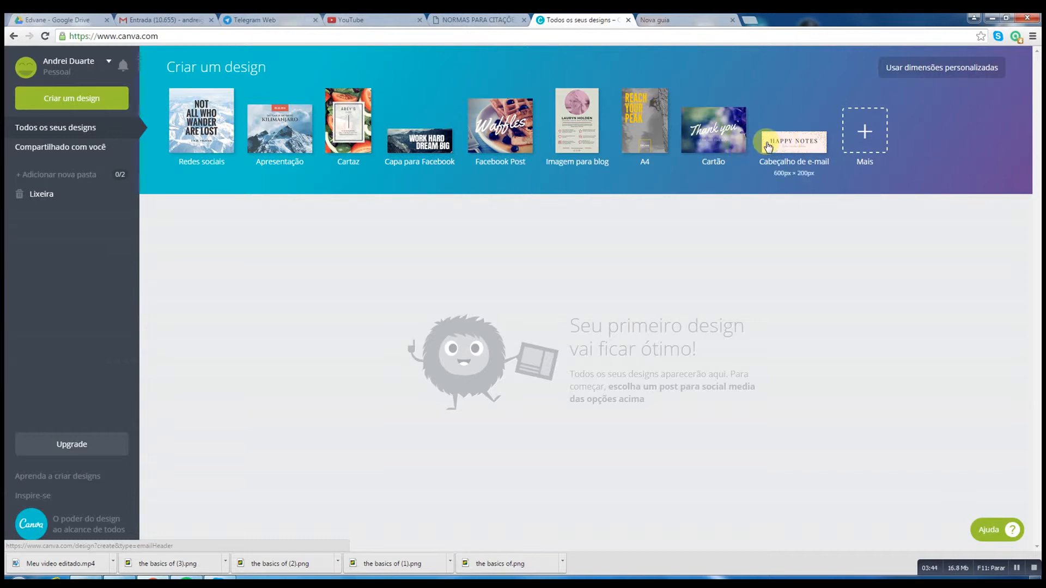
# Expand the full list of design types and examine its categories, from social media posts to events and ads
pyautogui.click(868, 134)
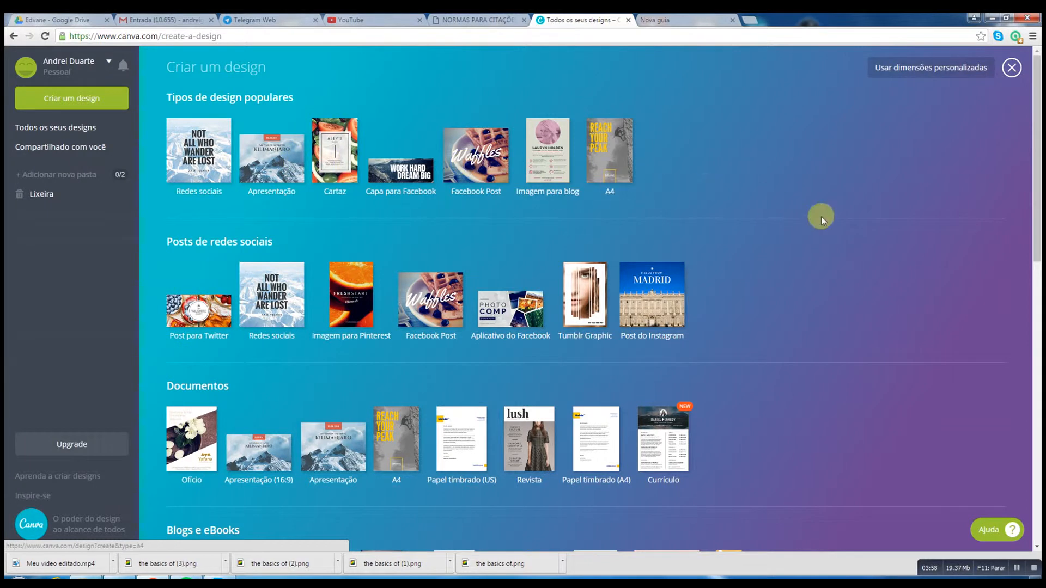
pyautogui.scroll(-2, 738, 201)
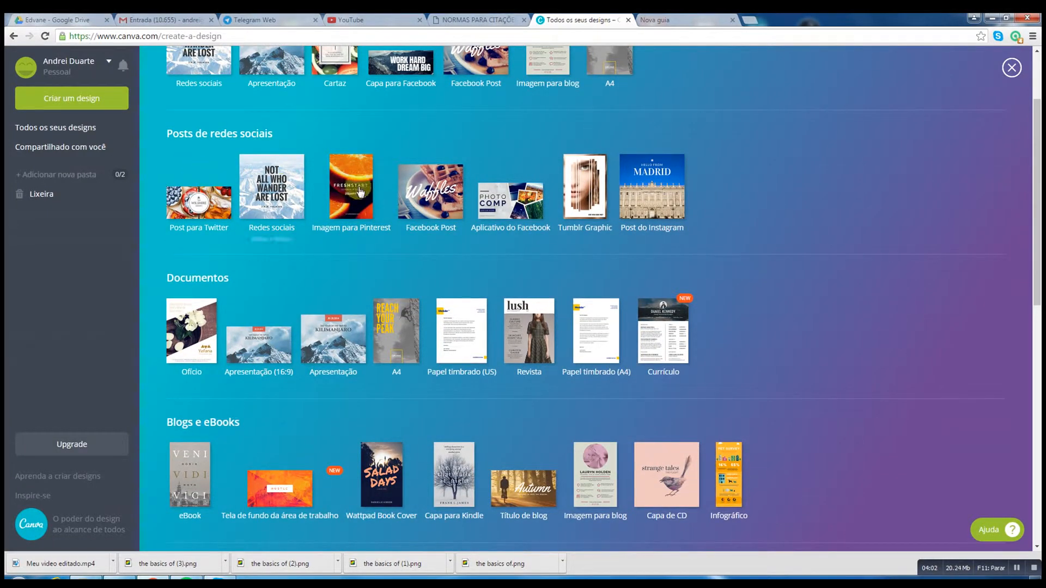
pyautogui.scroll(-4, 282, 346)
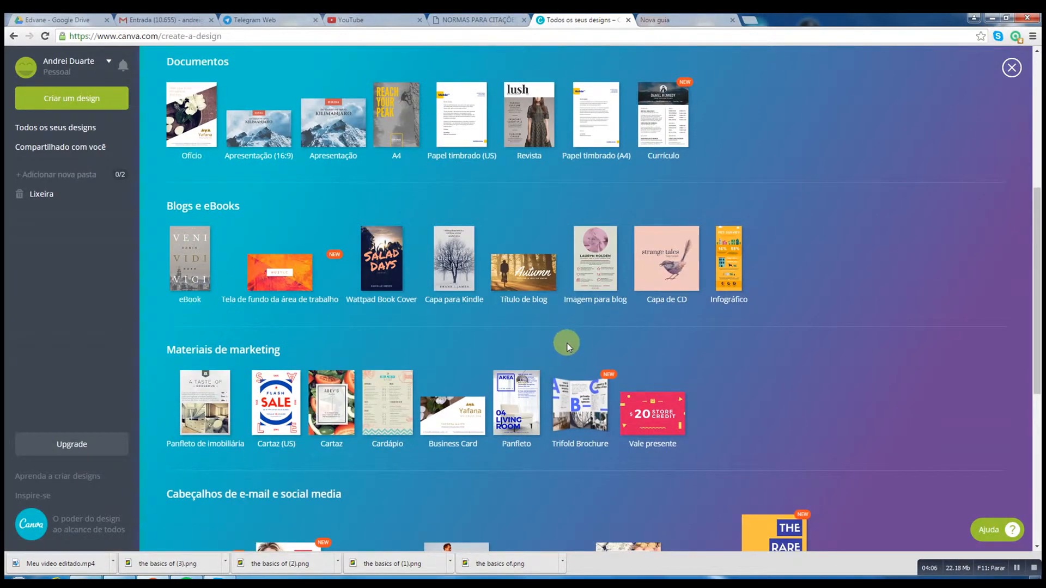
pyautogui.scroll(-7, 561, 342)
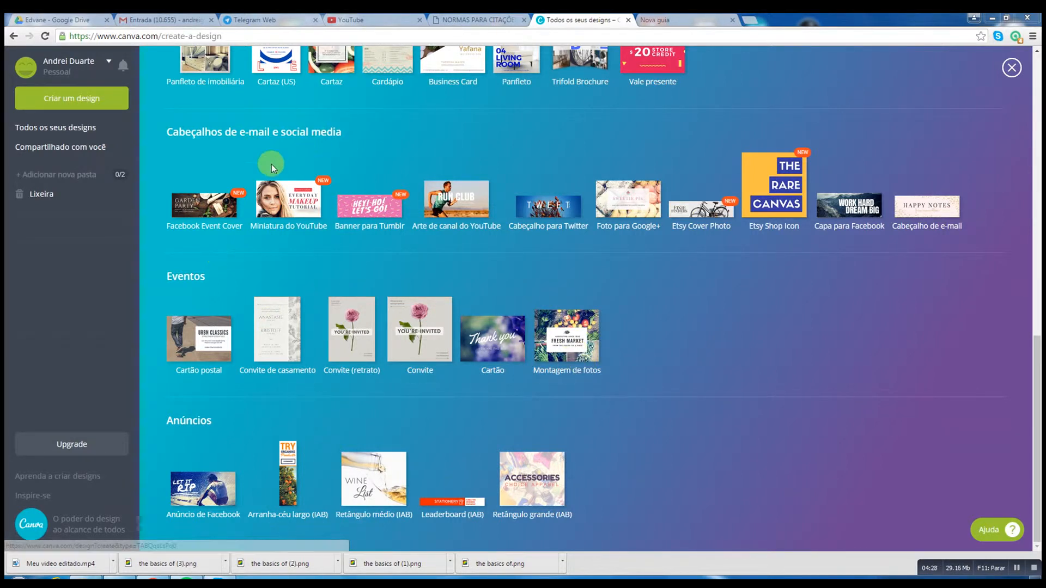
pyautogui.click(266, 212)
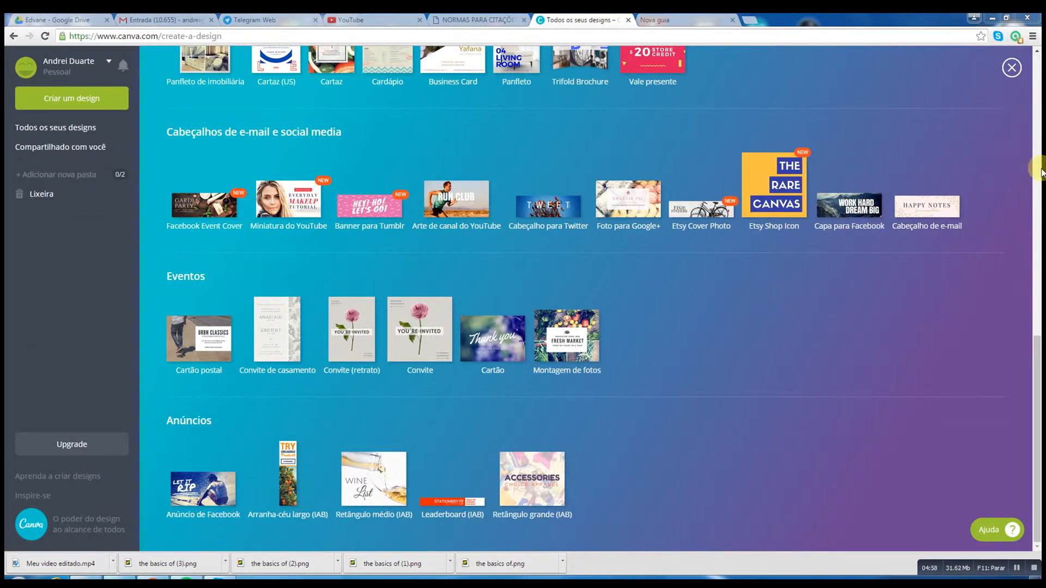
pyautogui.moveTo(1040, 349); pyautogui.dragTo(1040, 63)
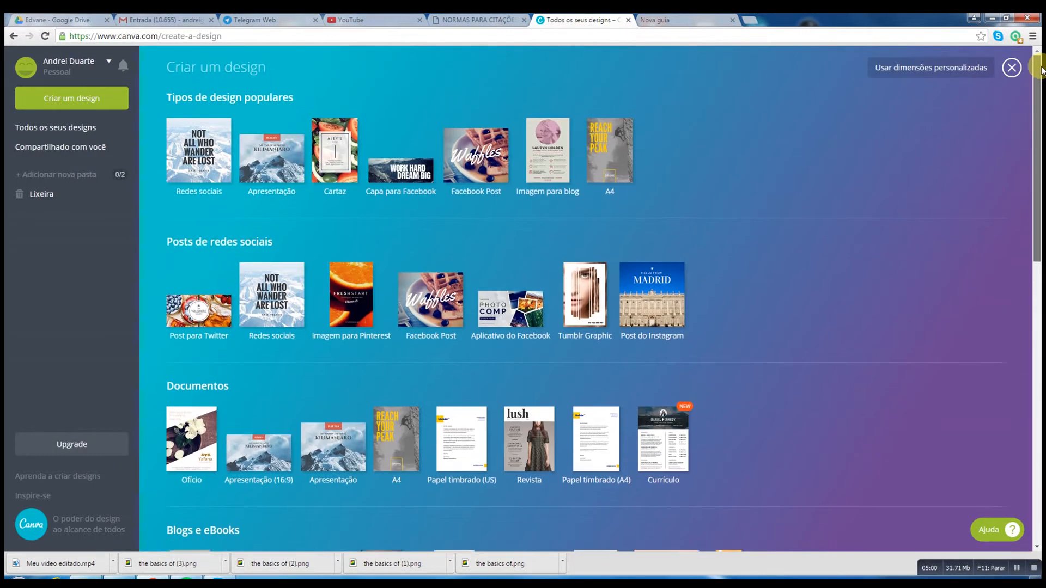
pyautogui.click(913, 68)
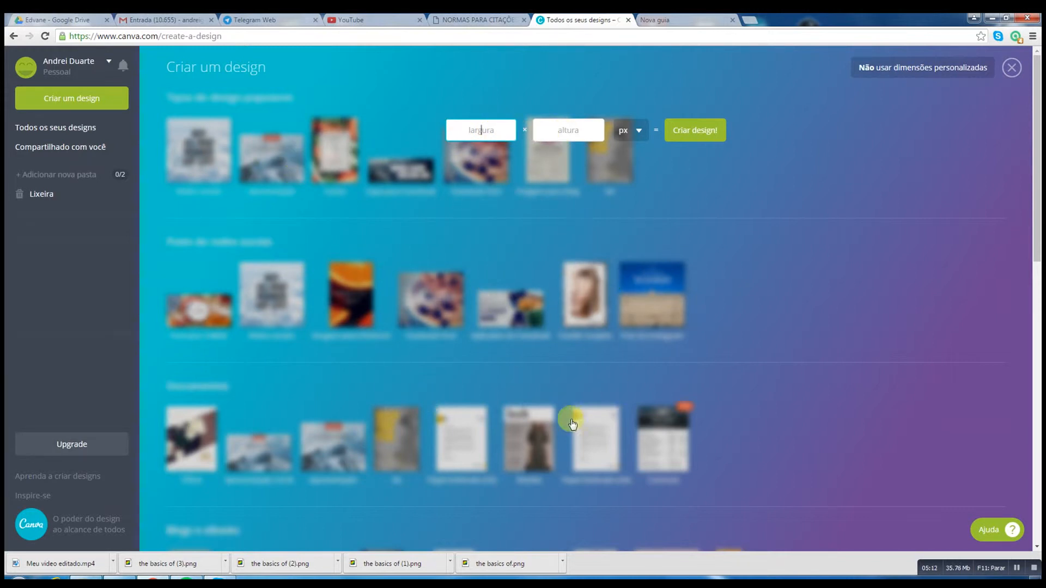
pyautogui.click(638, 134)
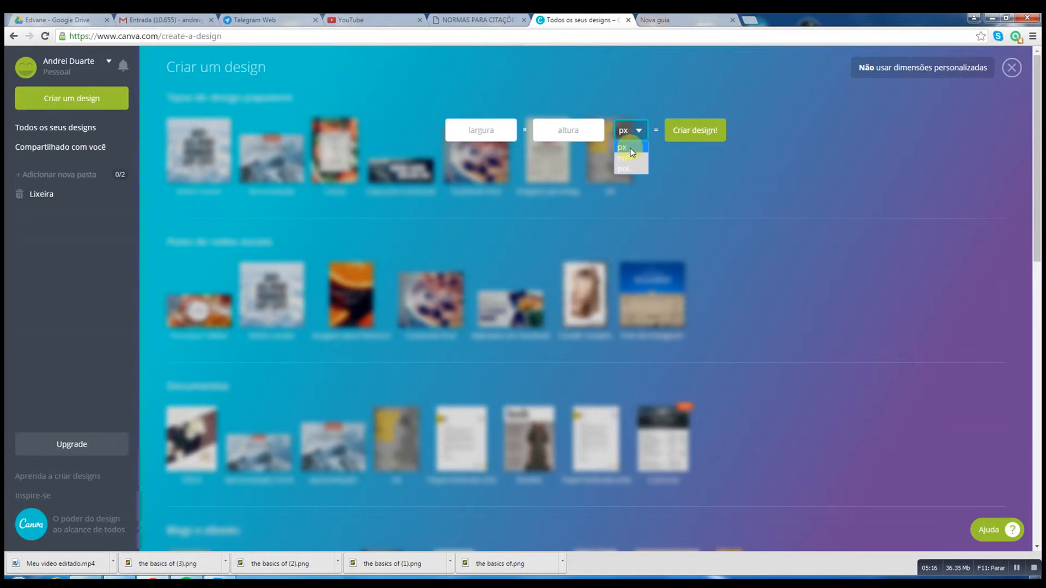
pyautogui.click(485, 129)
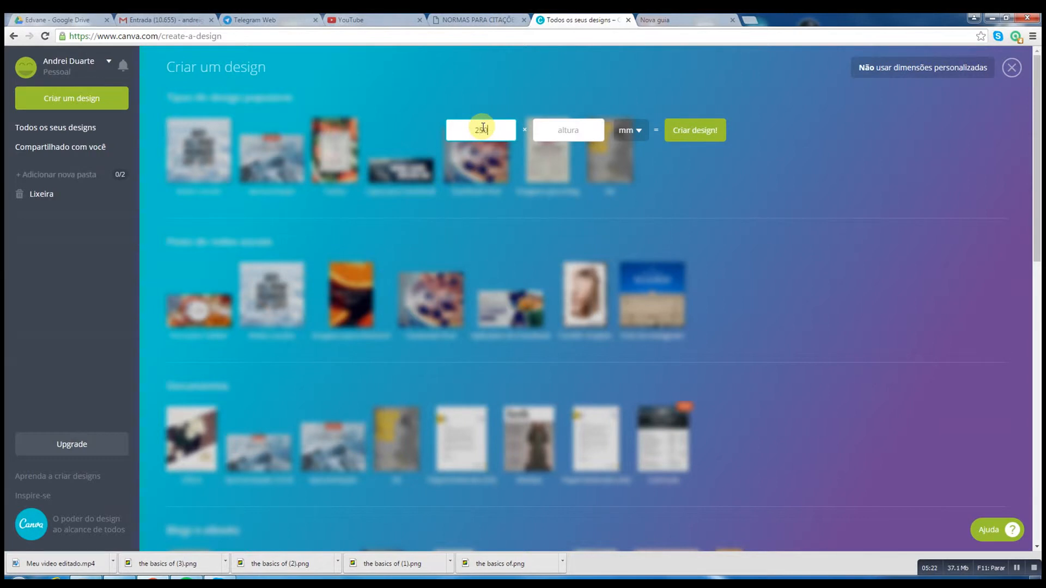
pyautogui.click(566, 127)
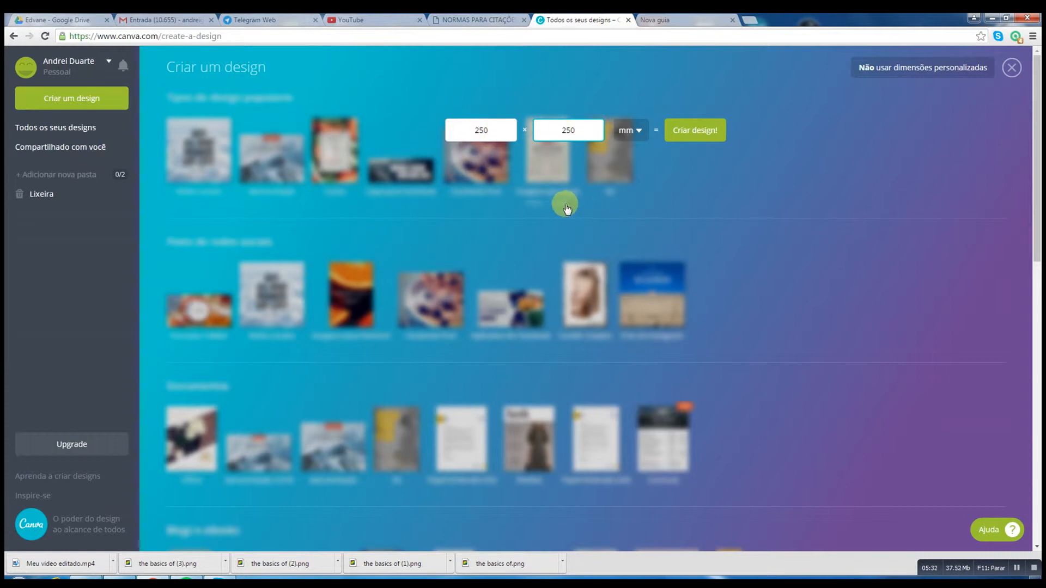
pyautogui.click(934, 69)
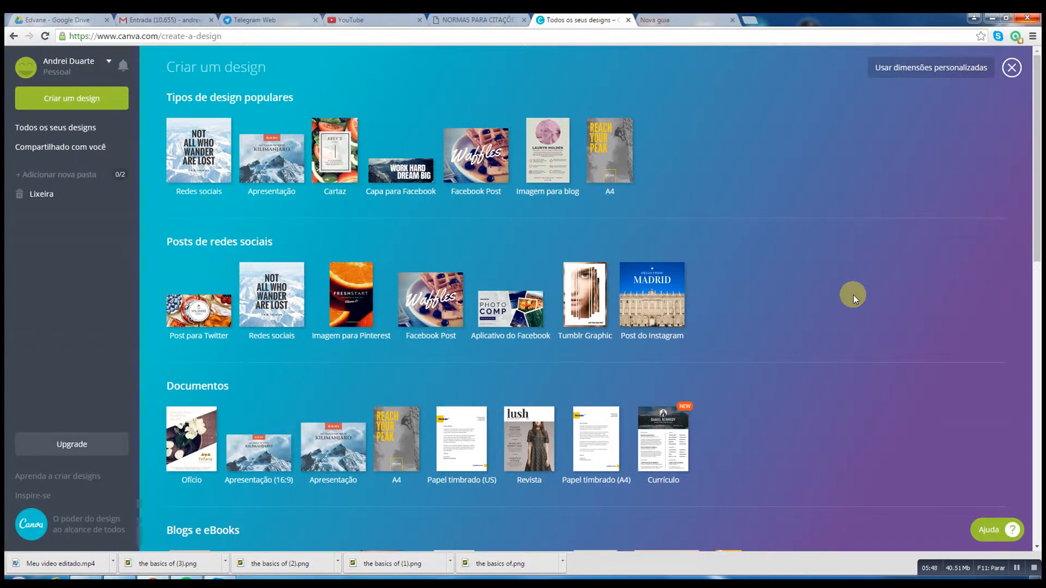
# Create a Facebook cover design (Capa para Facebook) and apply the free "Crafting ideas into reality" layout
pyautogui.click(389, 175)
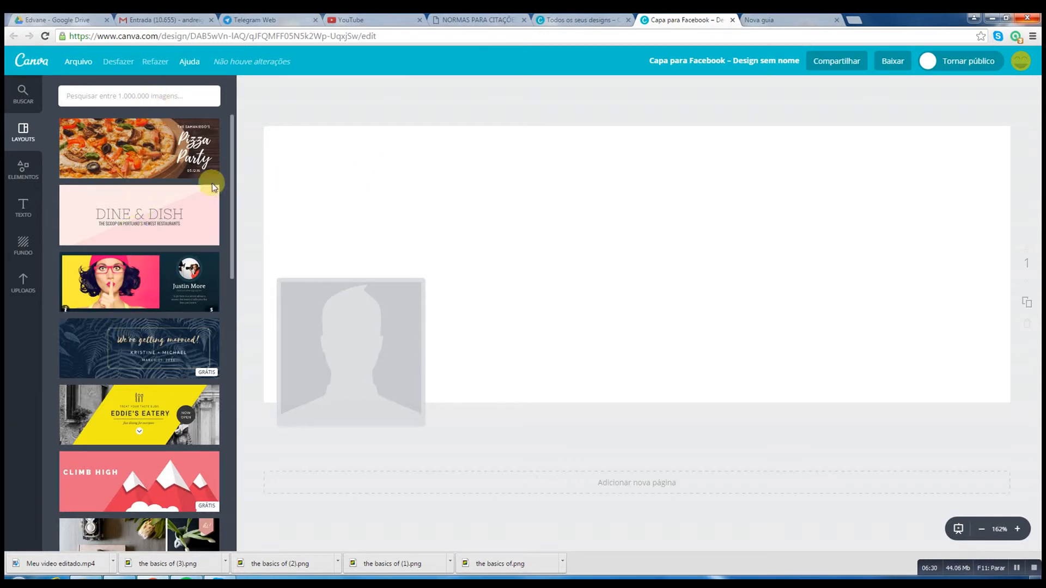
pyautogui.moveTo(231, 142)
pyautogui.mouseDown()
pyautogui.moveTo(229, 189)
pyautogui.moveTo(230, 128)
pyautogui.mouseUp()
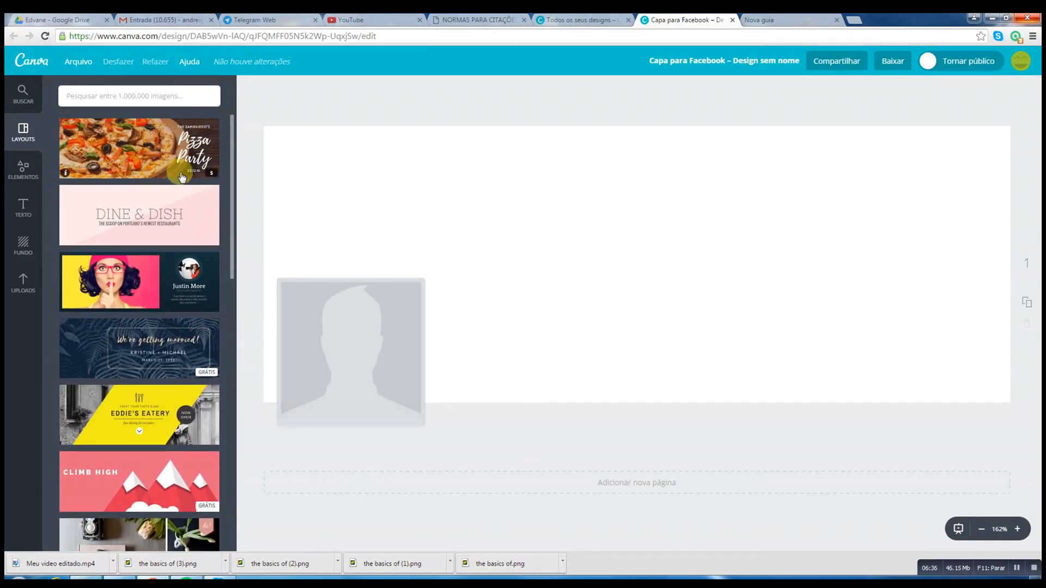
pyautogui.click(214, 180)
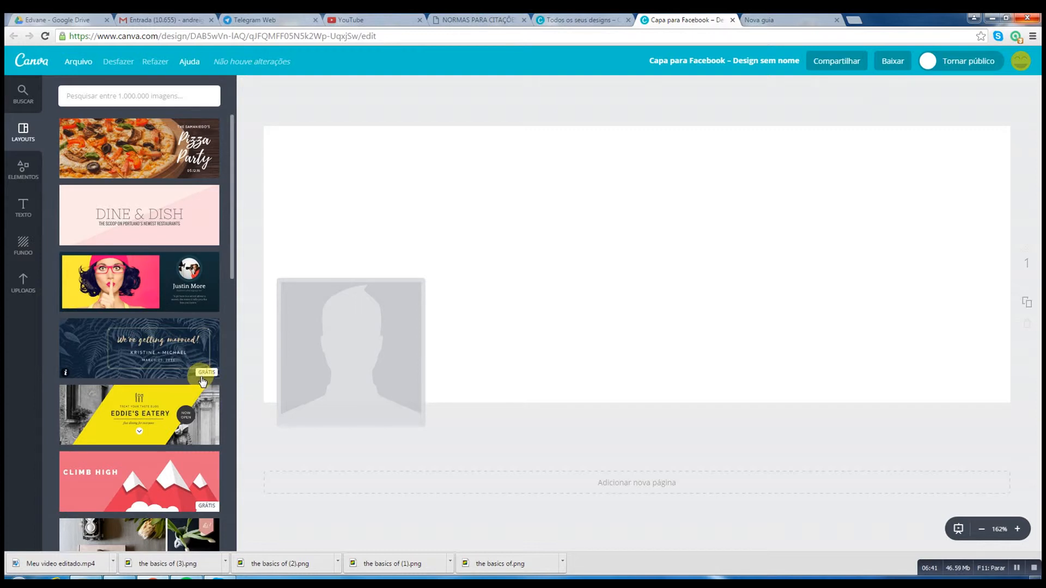
pyautogui.moveTo(231, 177); pyautogui.dragTo(233, 460)
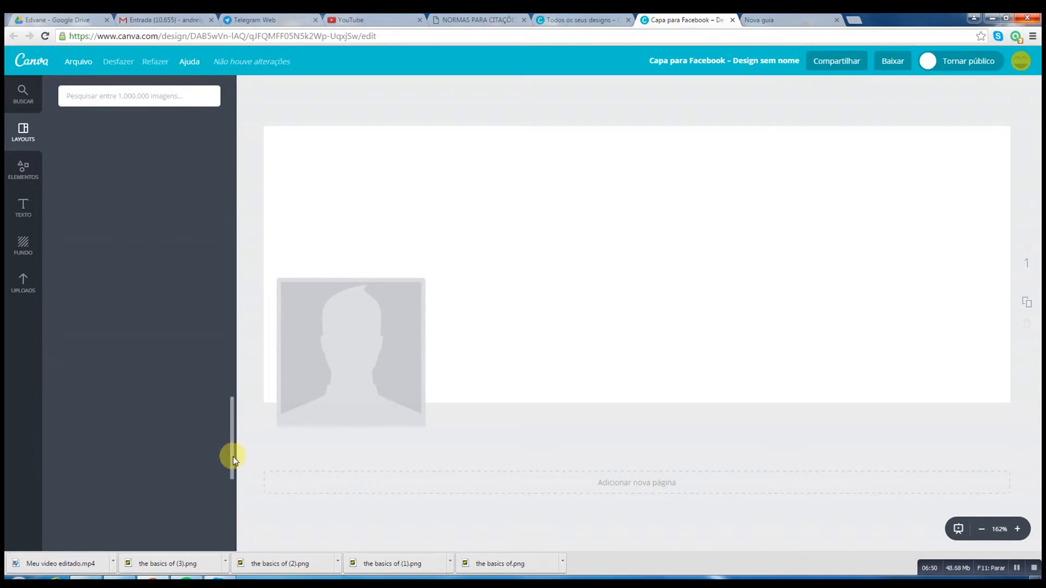
pyautogui.moveTo(231, 413); pyautogui.dragTo(225, 502)
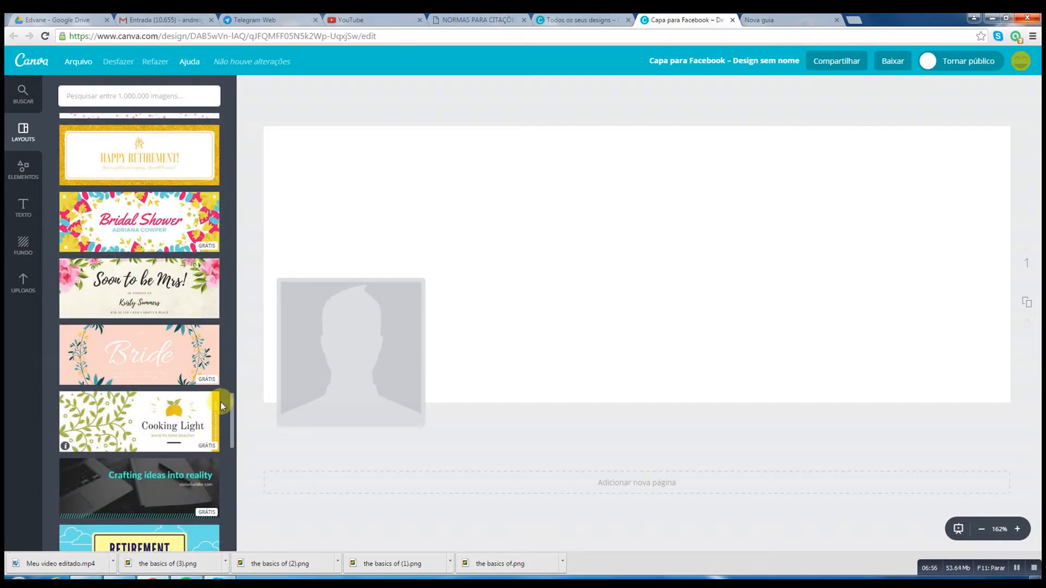
pyautogui.click(208, 489)
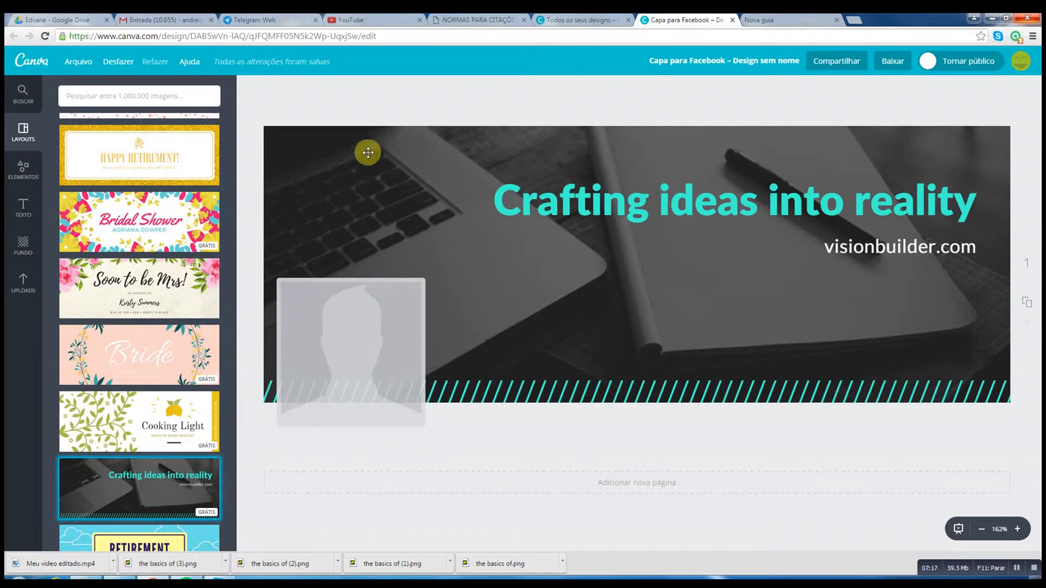
# Try the Knewave and Josefin Sans fonts on the "Crafting ideas into reality" heading and settle on Kollektif
pyautogui.click(406, 155)
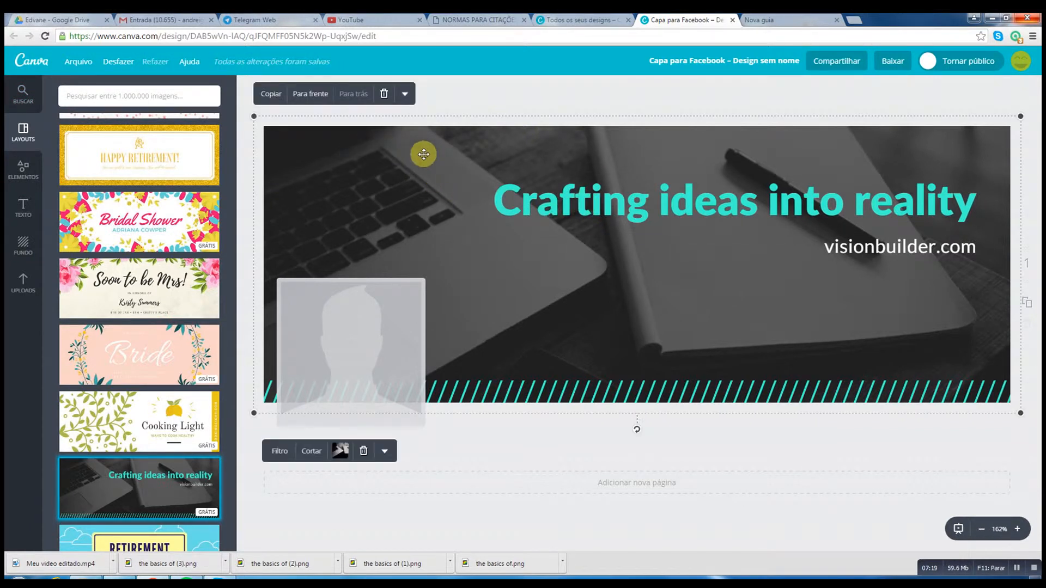
pyautogui.click(597, 202)
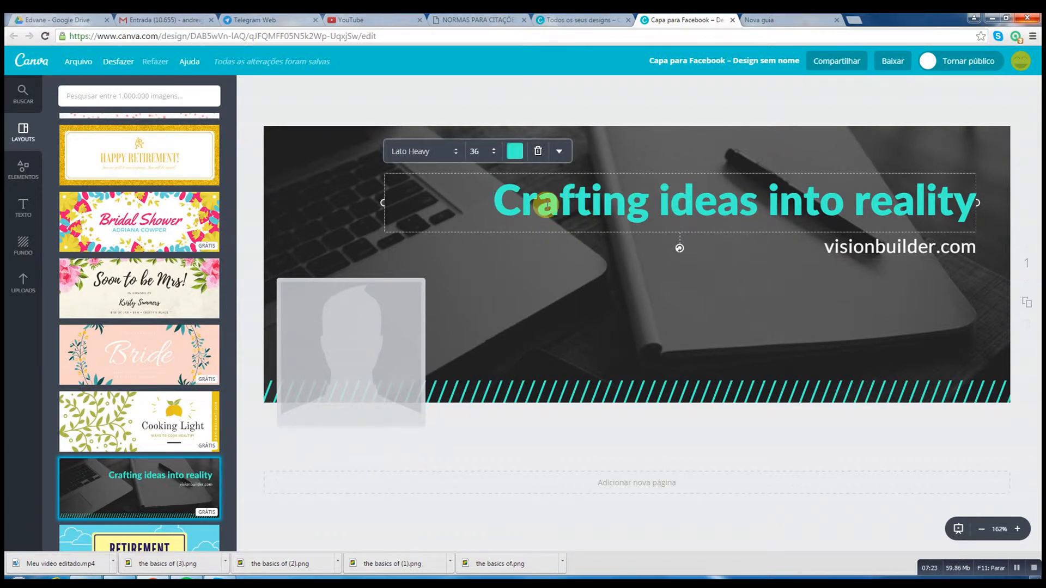
pyautogui.click(455, 152)
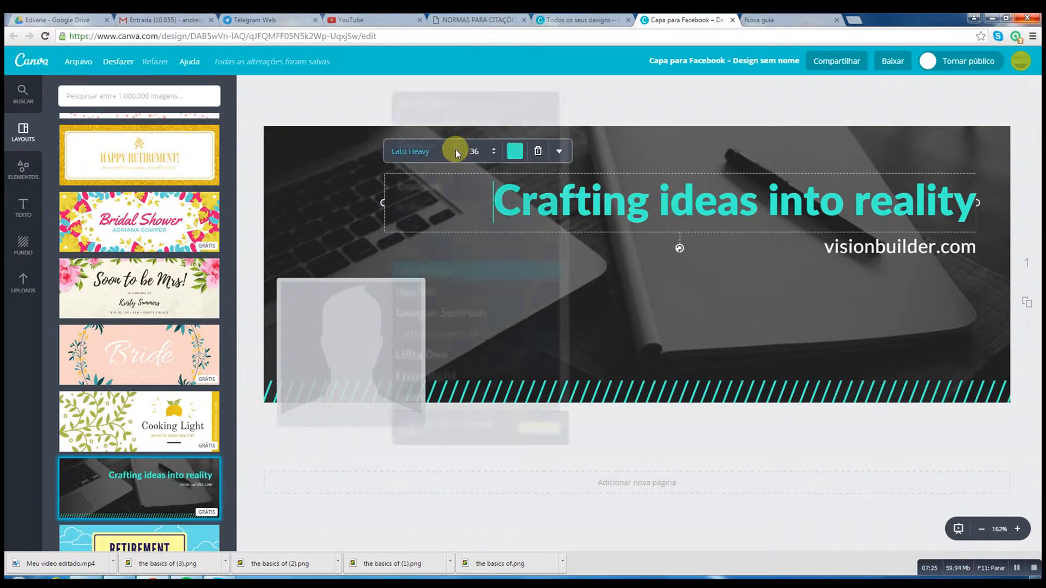
pyautogui.click(450, 178)
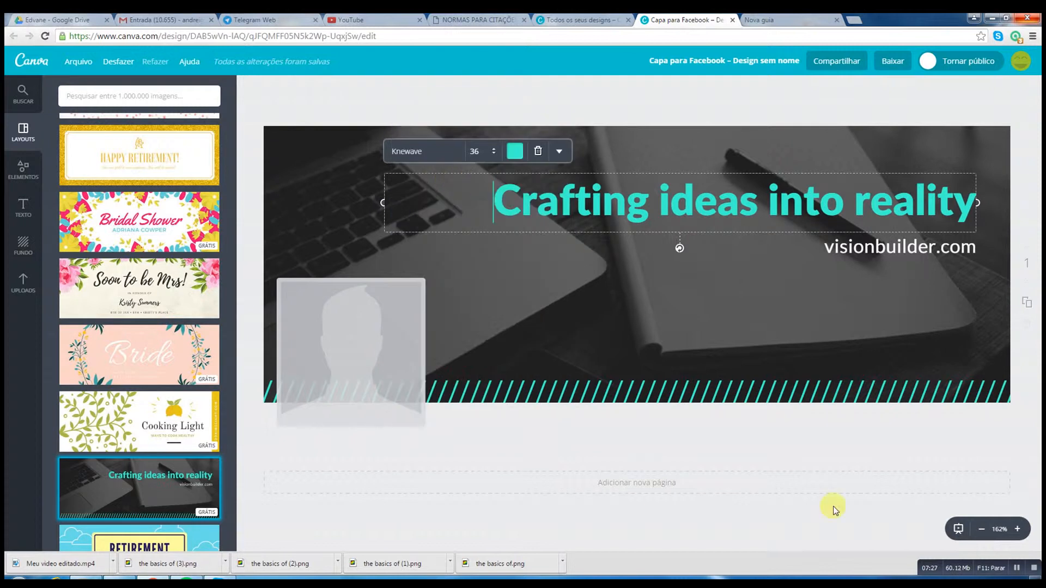
pyautogui.click(455, 150)
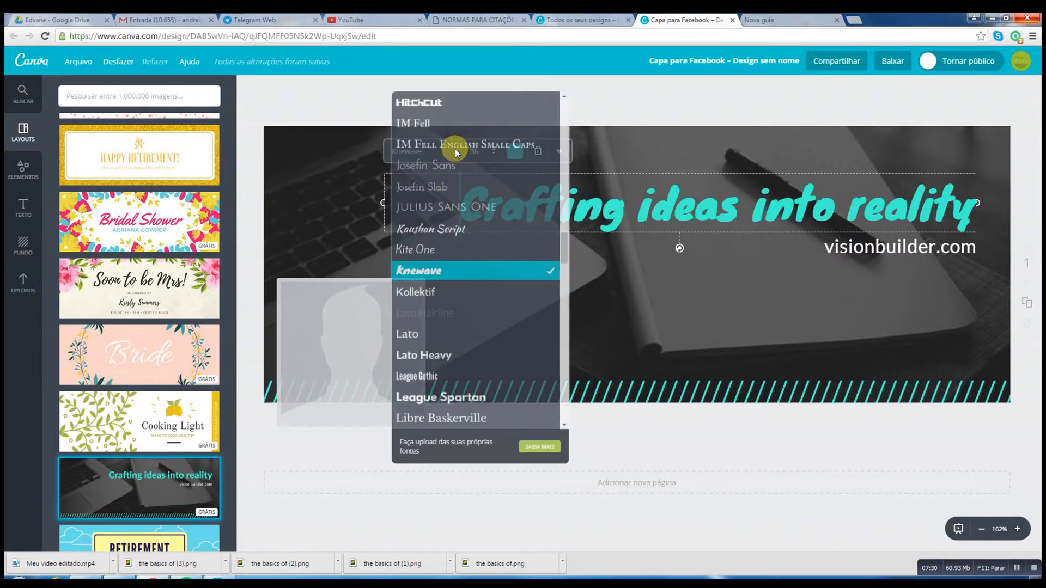
pyautogui.click(445, 166)
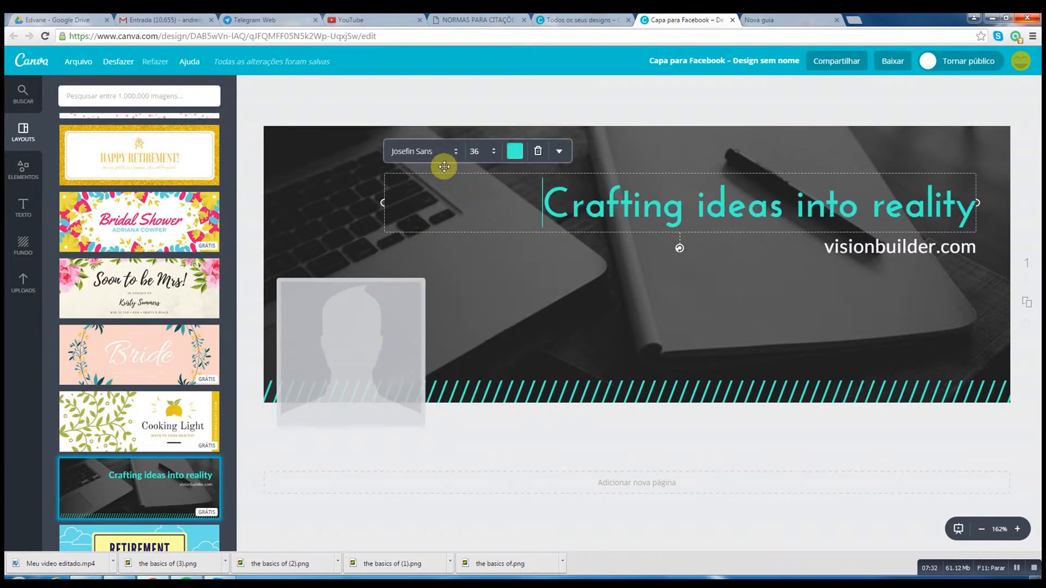
pyautogui.click(457, 150)
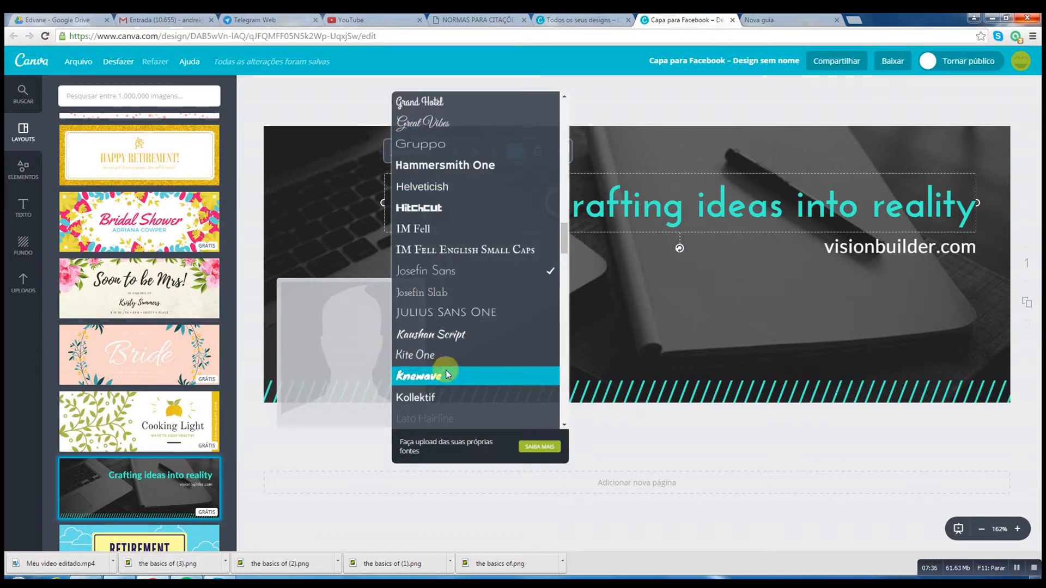
pyautogui.click(448, 397)
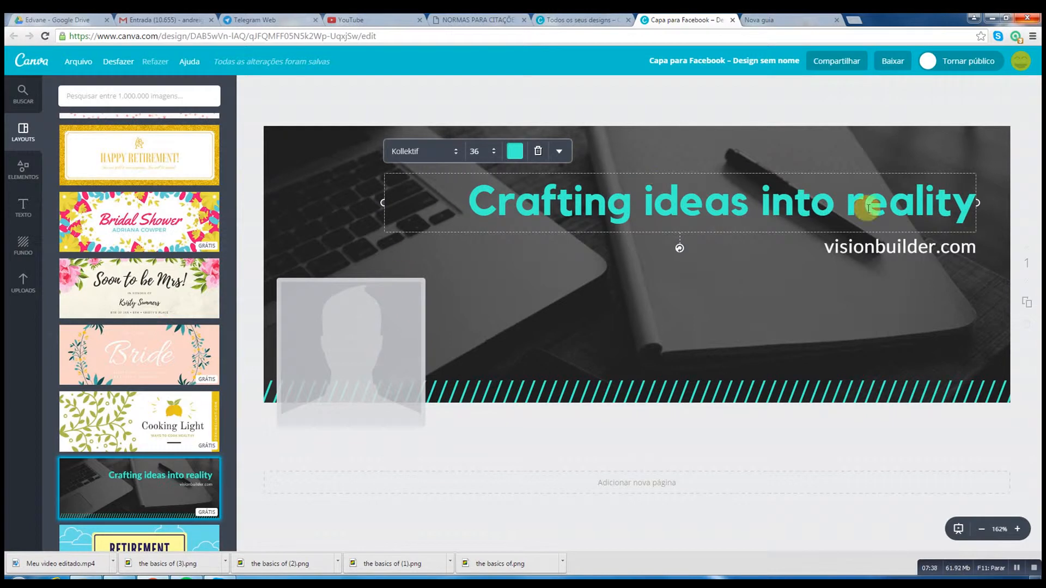
# Change the "Crafting ideas into reality" heading's text colour to yellow from the default palette
pyautogui.click(895, 246)
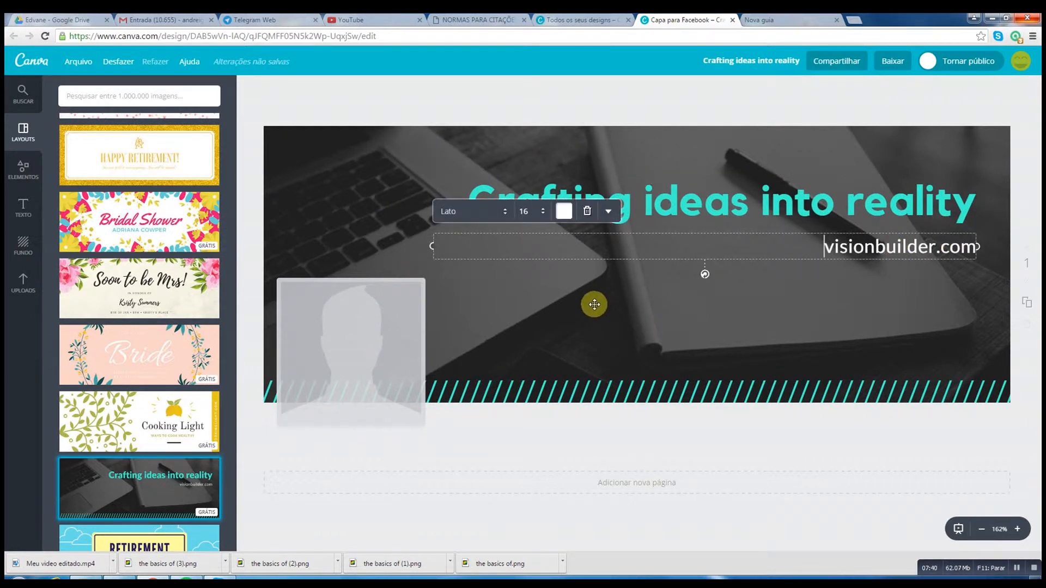
pyautogui.click(684, 199)
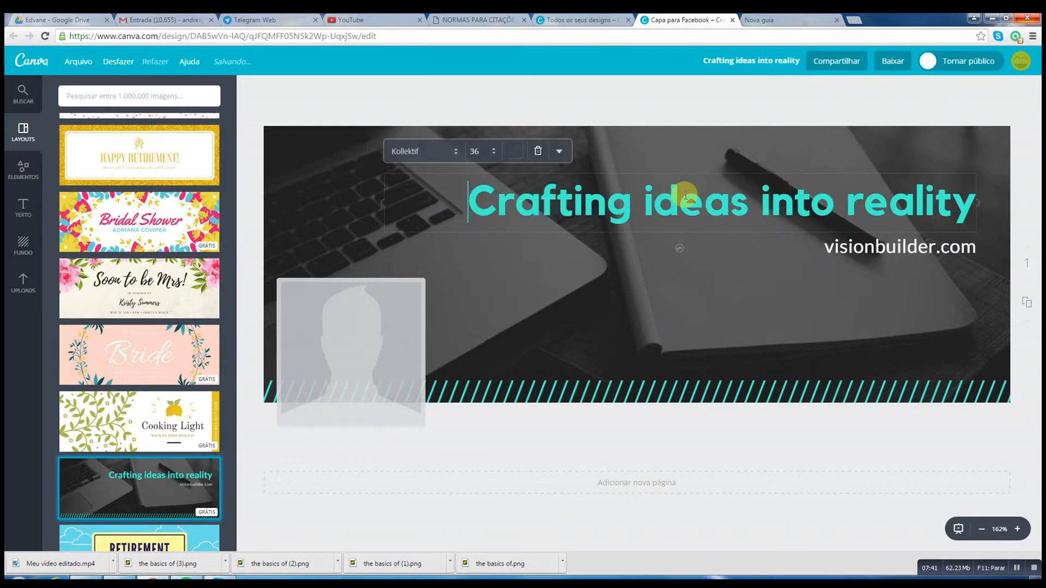
pyautogui.click(516, 154)
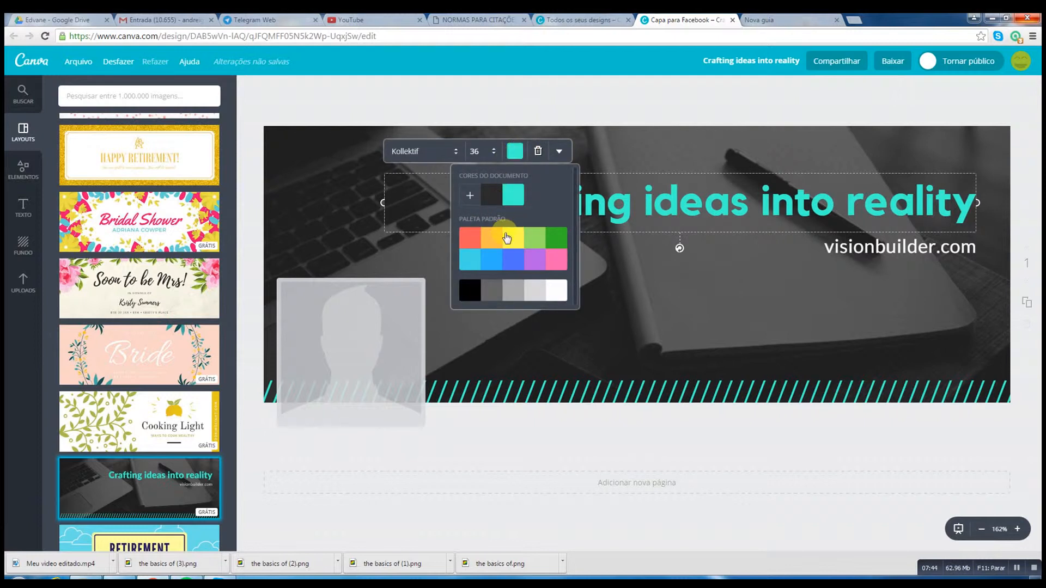
pyautogui.click(512, 237)
pyautogui.click(660, 299)
pyautogui.click(627, 340)
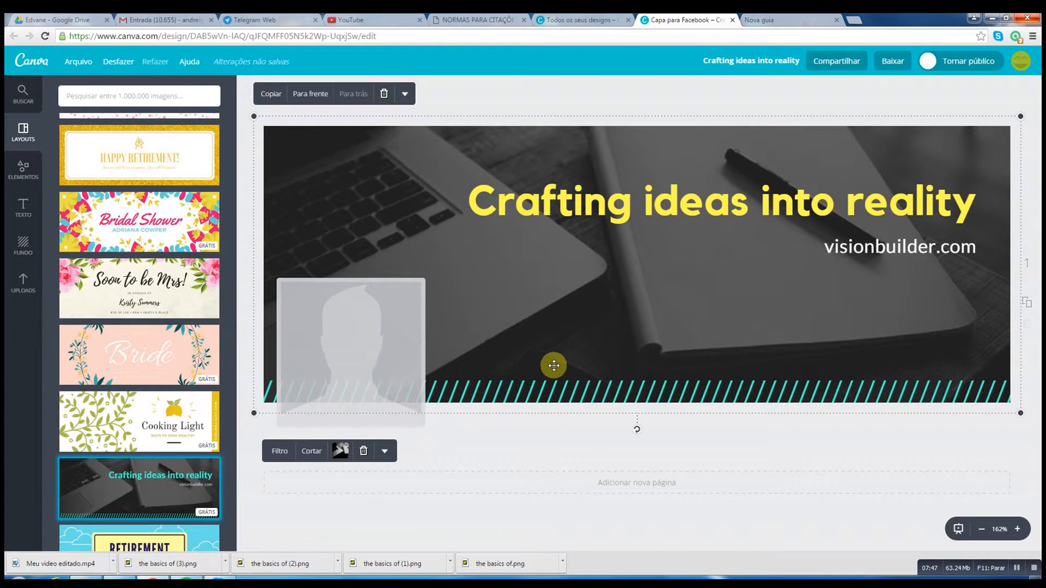
# Change the diagonal stripe band along the cover's lower edge to yellow from the default palette
pyautogui.click(549, 384)
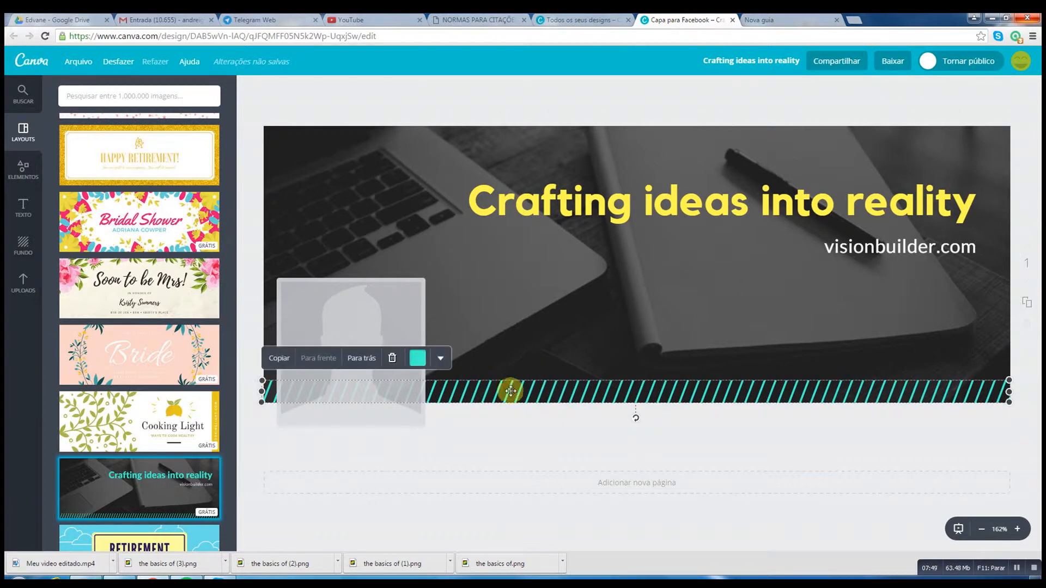
pyautogui.click(419, 359)
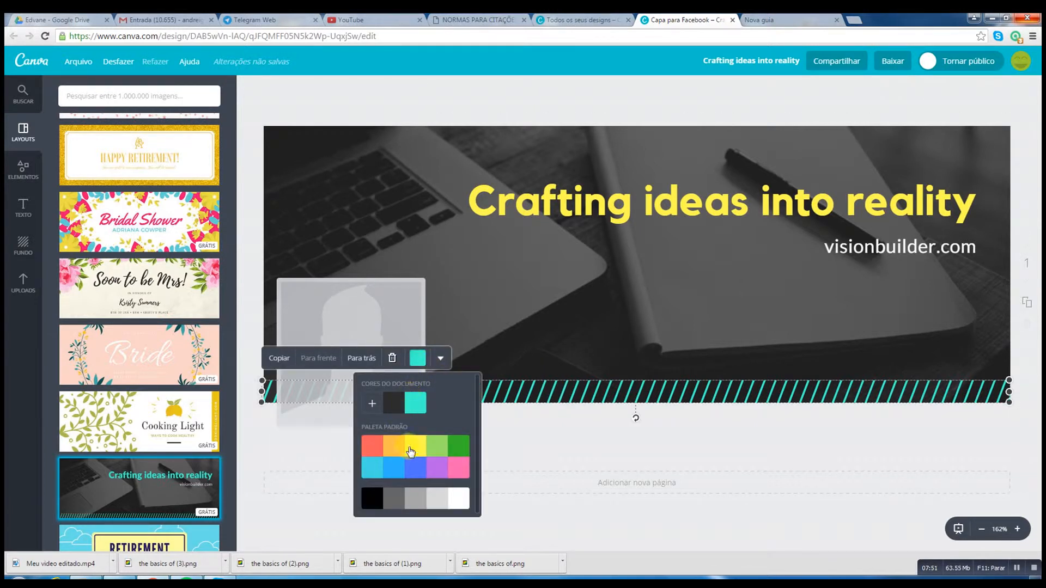
pyautogui.click(418, 448)
pyautogui.click(675, 285)
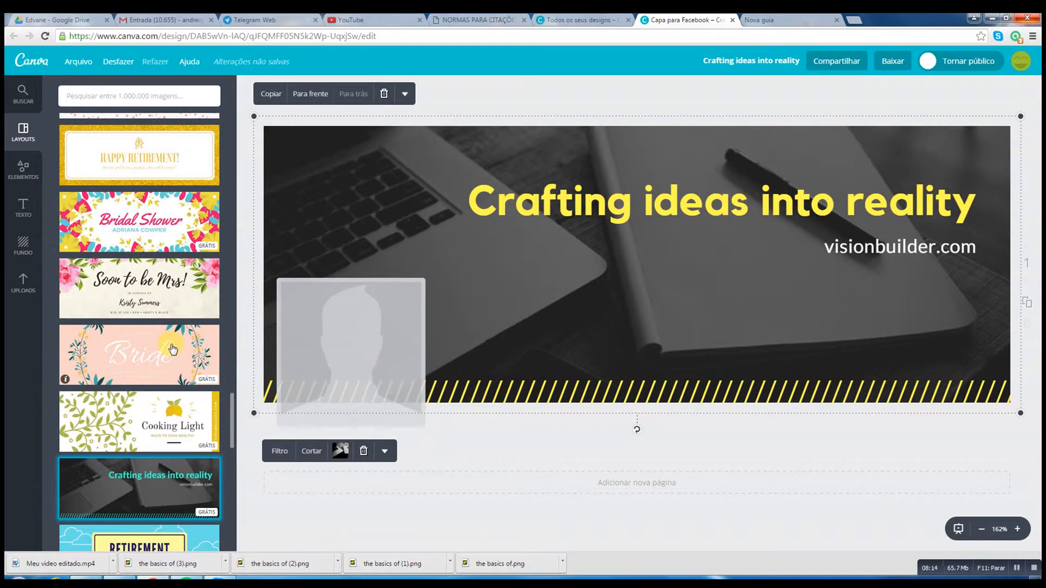
# Replace the cover's background photo with the open notebook photo from the free images (Gratuitas)
pyautogui.click(22, 169)
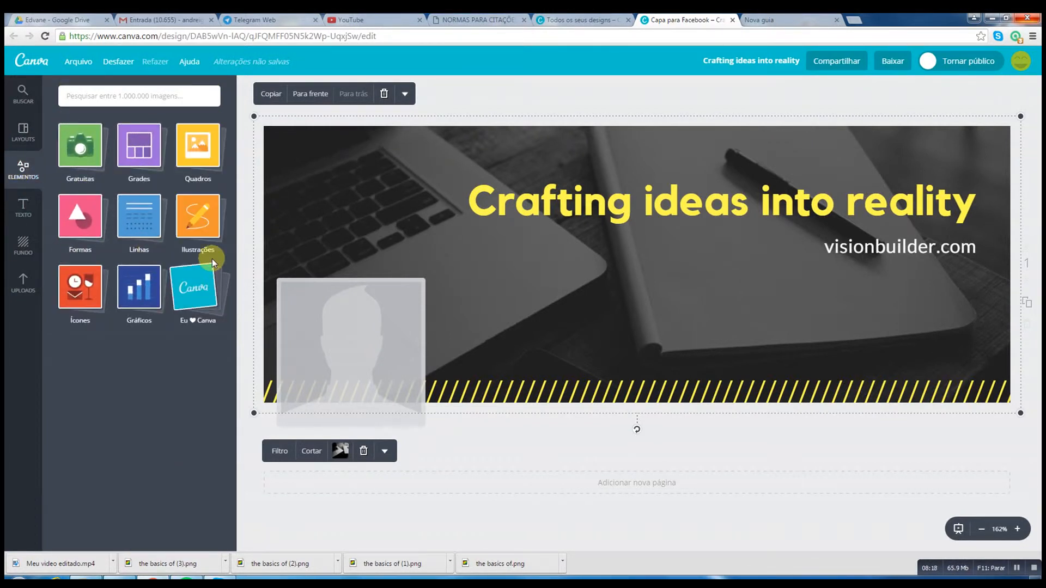
pyautogui.click(82, 157)
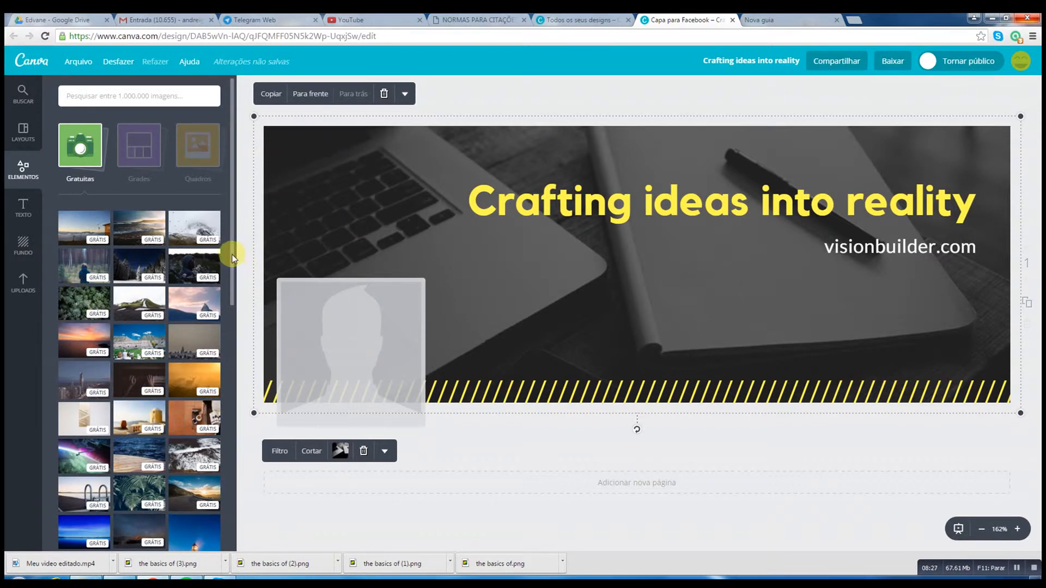
pyautogui.moveTo(232, 255); pyautogui.dragTo(234, 359)
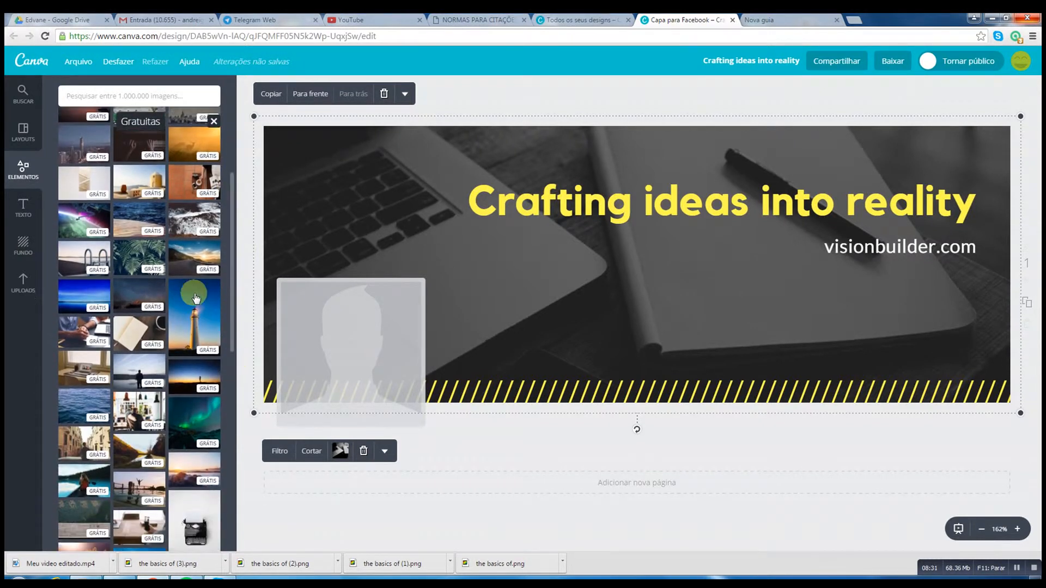
pyautogui.moveTo(131, 329); pyautogui.dragTo(611, 197)
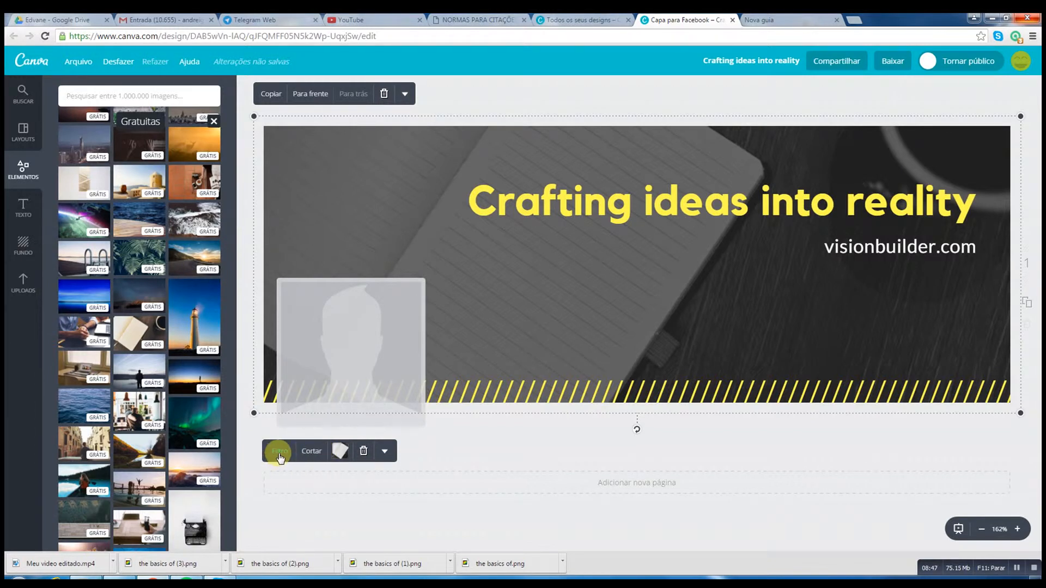
# Examine the grid (Grades) and frame (Quadros) collections among the design elements
pyautogui.click(24, 180)
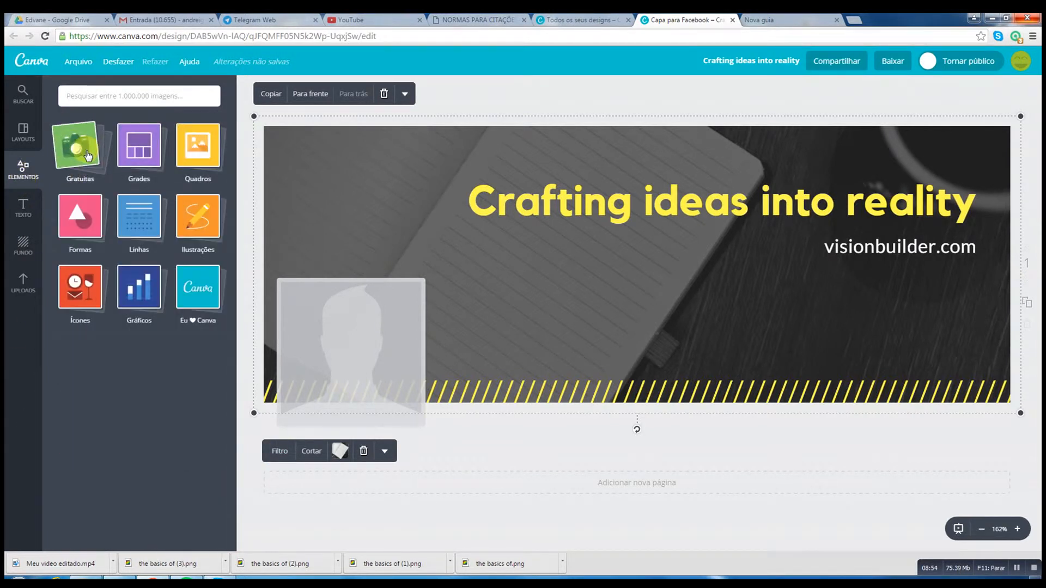
pyautogui.click(139, 145)
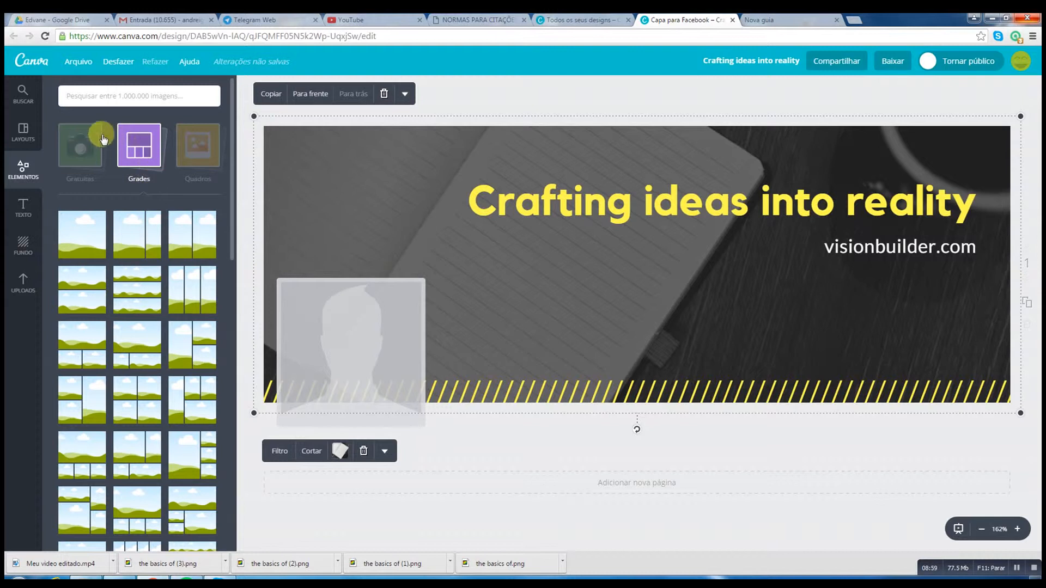
pyautogui.click(139, 143)
pyautogui.click(197, 146)
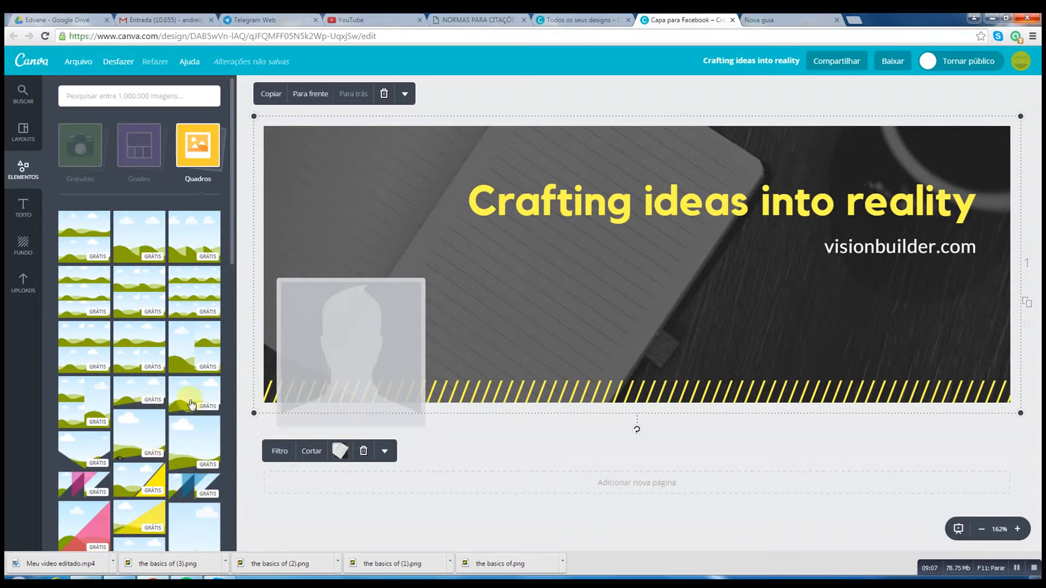
pyautogui.click(208, 150)
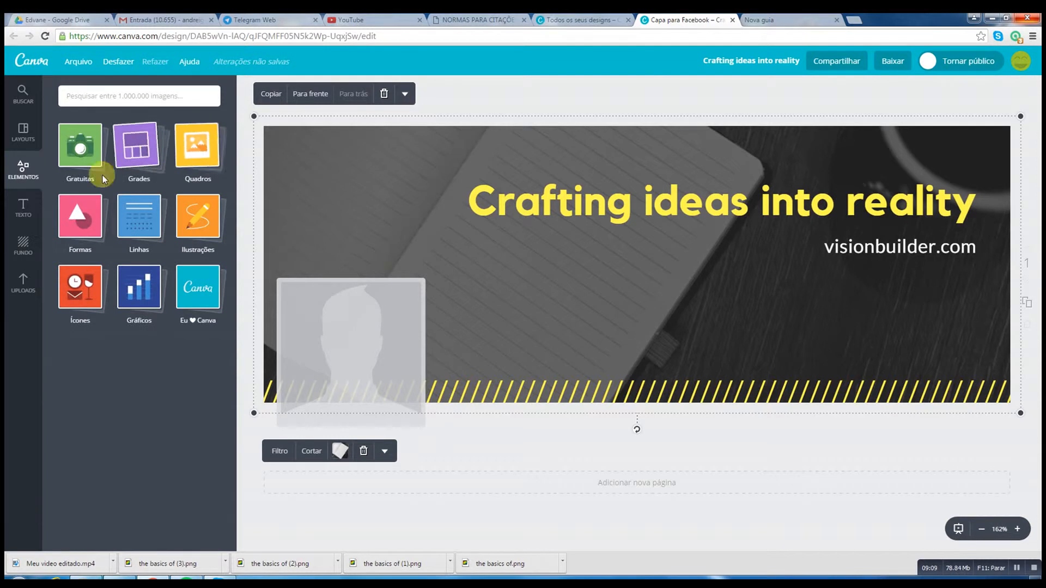
# Add a white five-pointed star to the cover from the free shapes (Formas)
pyautogui.click(83, 220)
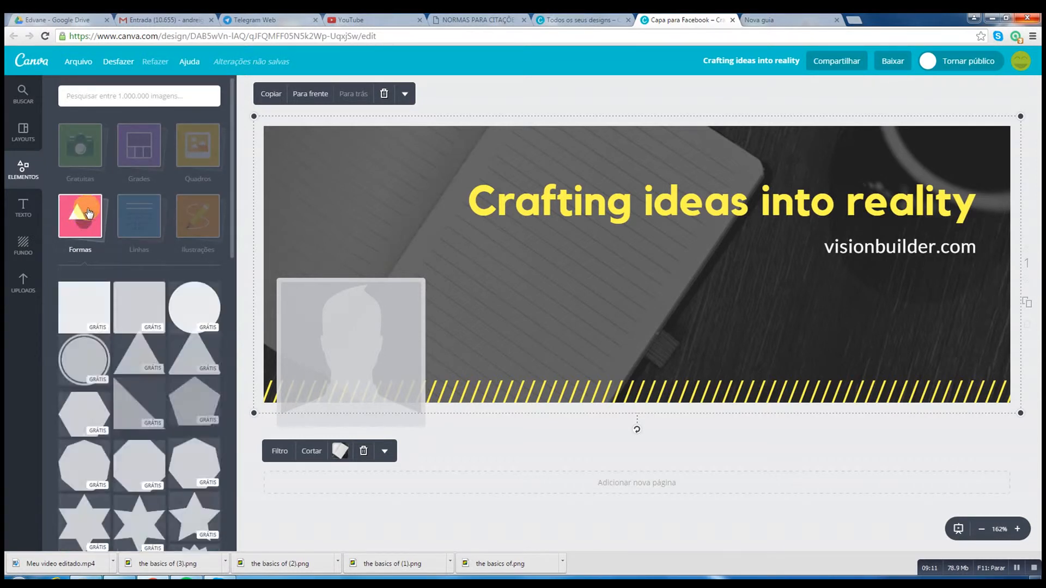
pyautogui.scroll(-7, 123, 372)
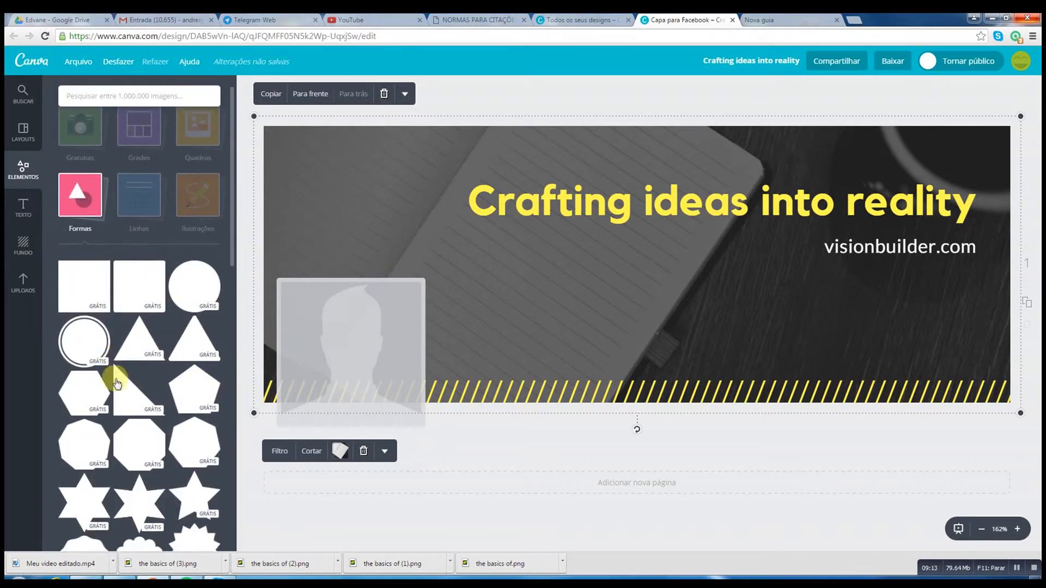
pyautogui.scroll(-6, 123, 372)
pyautogui.scroll(5, 123, 372)
pyautogui.scroll(3, 123, 372)
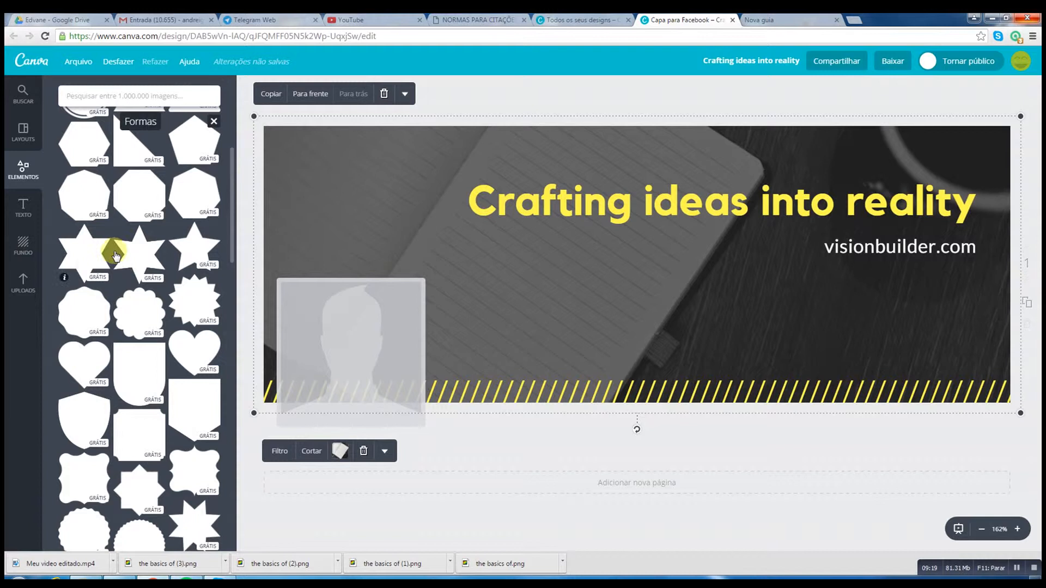
pyautogui.click(196, 248)
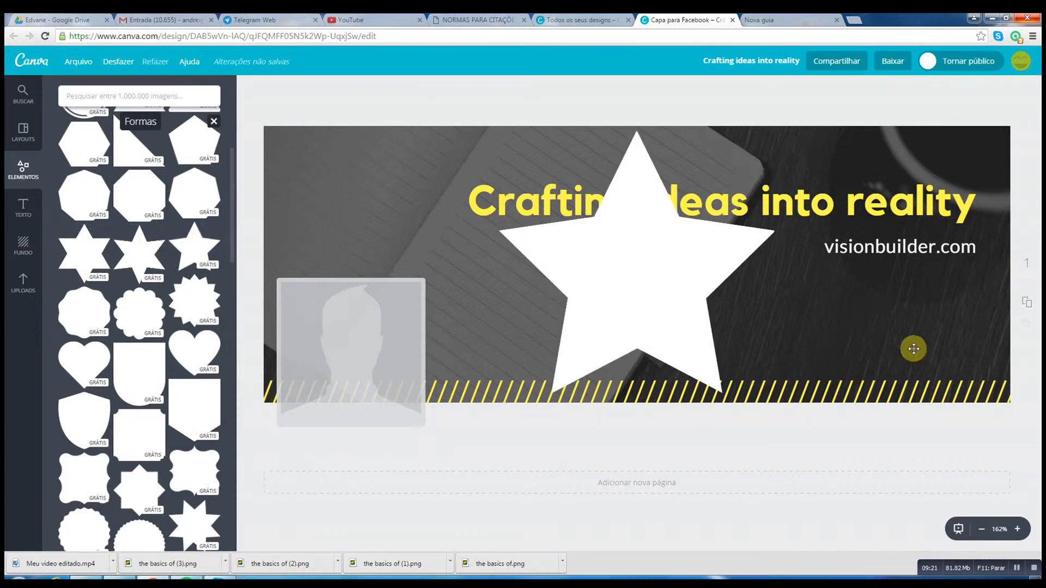
# Shrink the star to a small size and position it below the visionbuilder.com text
pyautogui.moveTo(773, 134); pyautogui.dragTo(599, 316)
pyautogui.moveTo(538, 355); pyautogui.dragTo(899, 314)
pyautogui.moveTo(954, 267); pyautogui.dragTo(924, 295)
pyautogui.moveTo(902, 322); pyautogui.dragTo(905, 315)
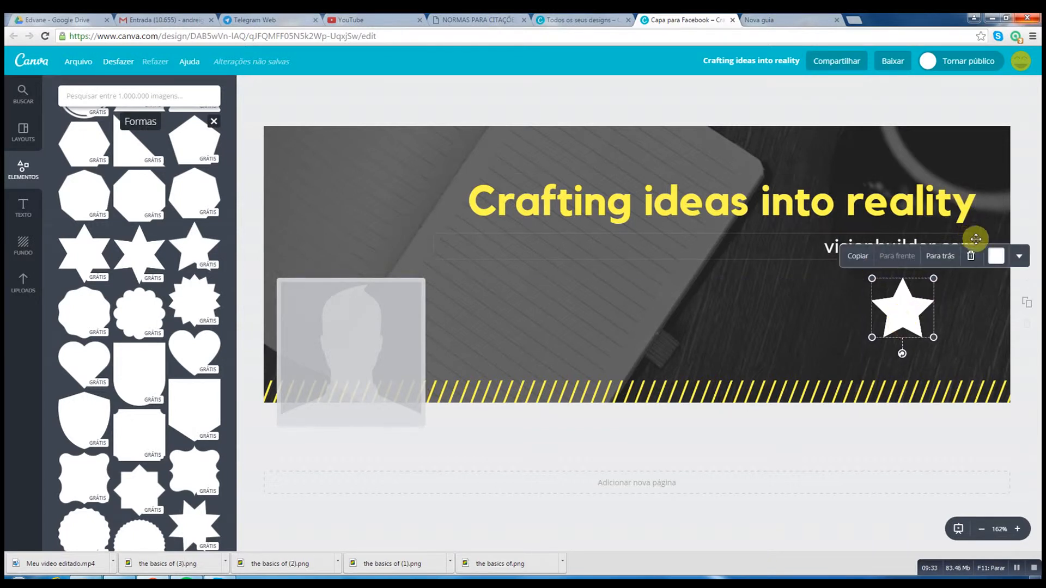
# Change the star's fill colour to yellow from the default palette
pyautogui.click(996, 256)
pyautogui.click(972, 170)
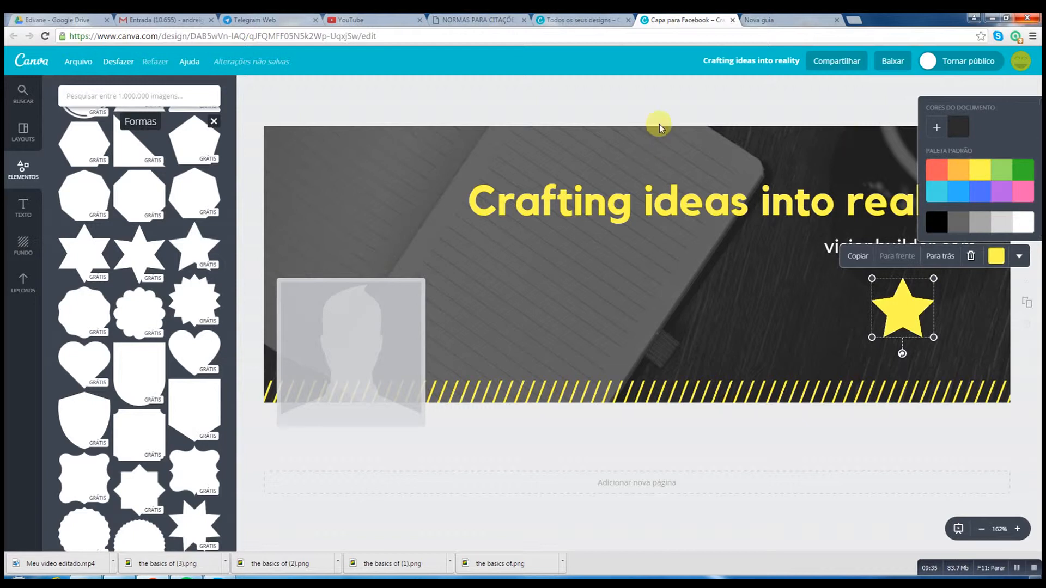
pyautogui.click(669, 110)
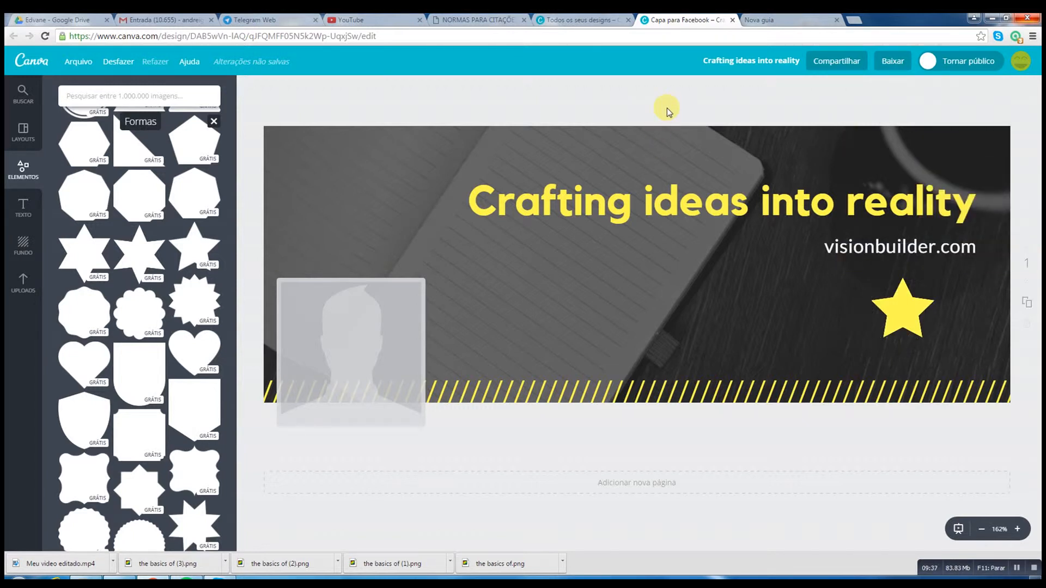
# Look through the remaining free shapes, including the outlined, bordered and badge styles
pyautogui.scroll(-10, 145, 283)
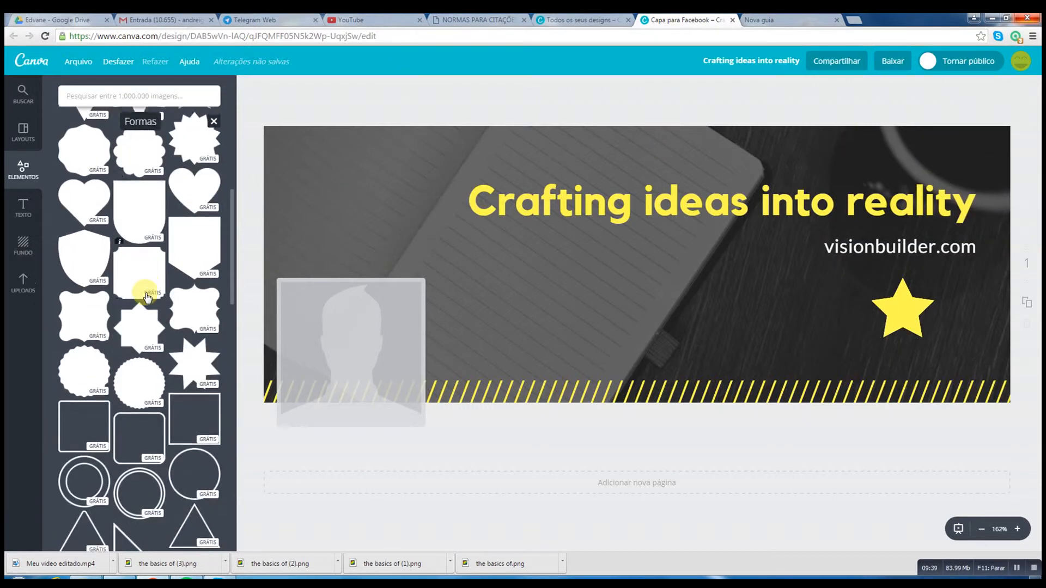
pyautogui.scroll(-10, 144, 371)
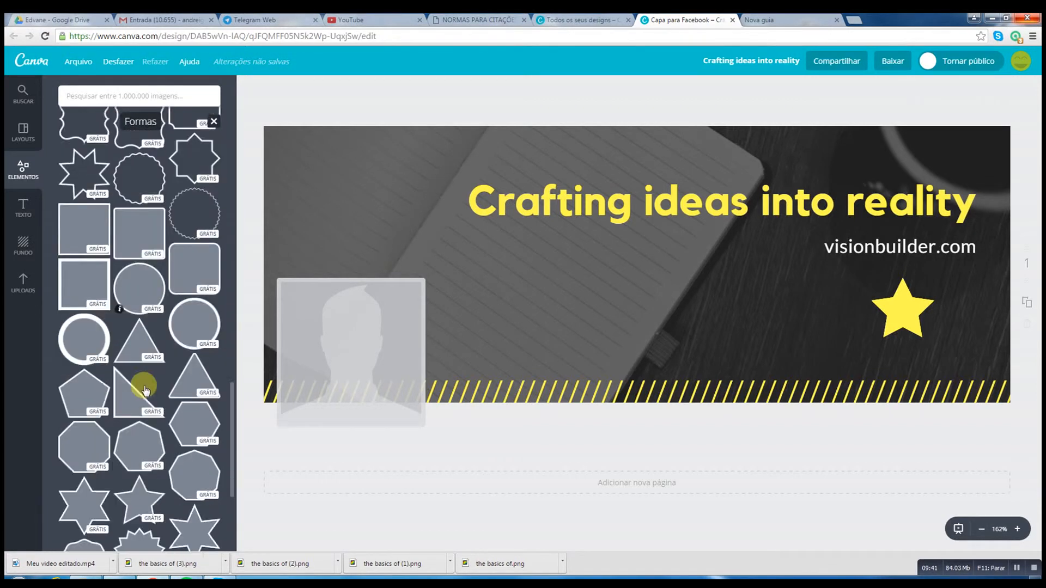
pyautogui.scroll(3, 144, 372)
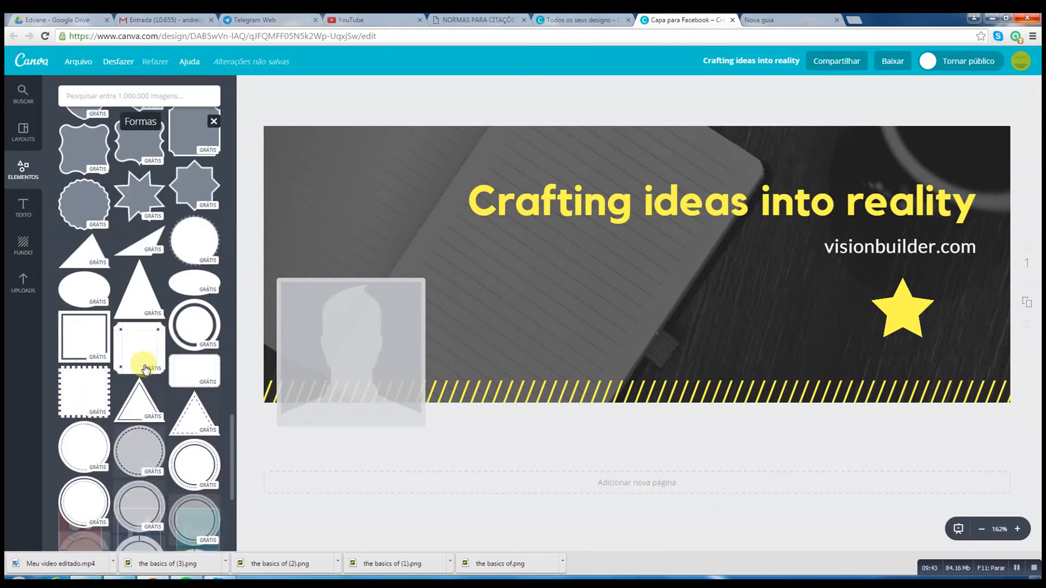
pyautogui.scroll(10, 145, 369)
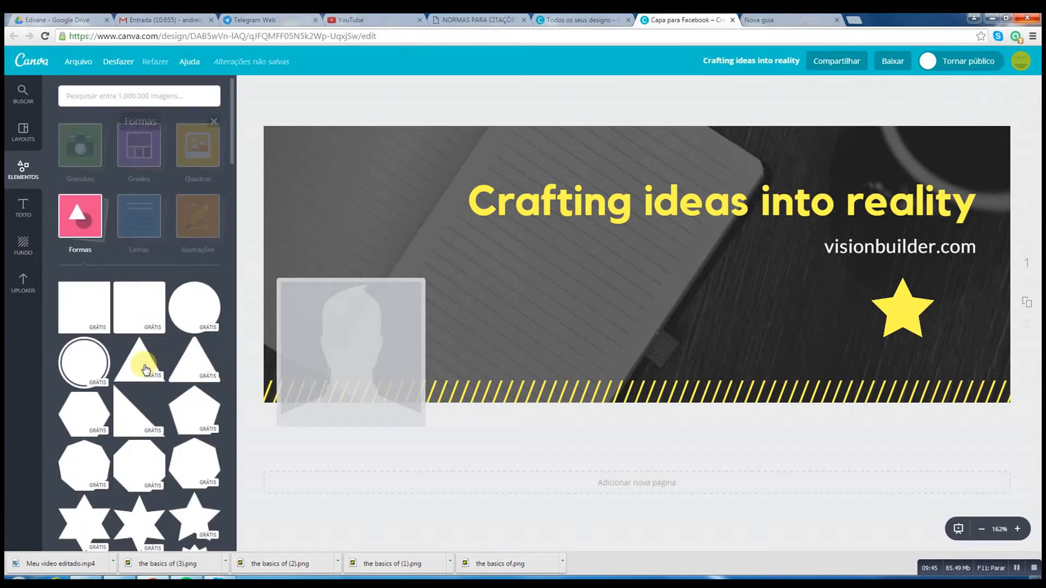
pyautogui.click(92, 215)
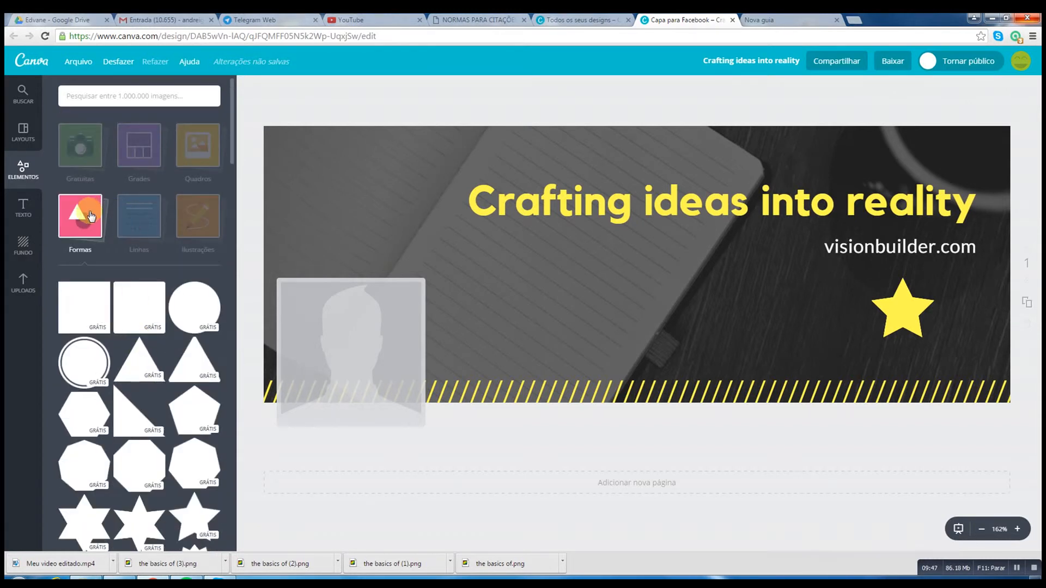
# Add the green line with a round end from the lines (Linhas), shrink it and place it just above the visionbuilder.com text
pyautogui.click(139, 216)
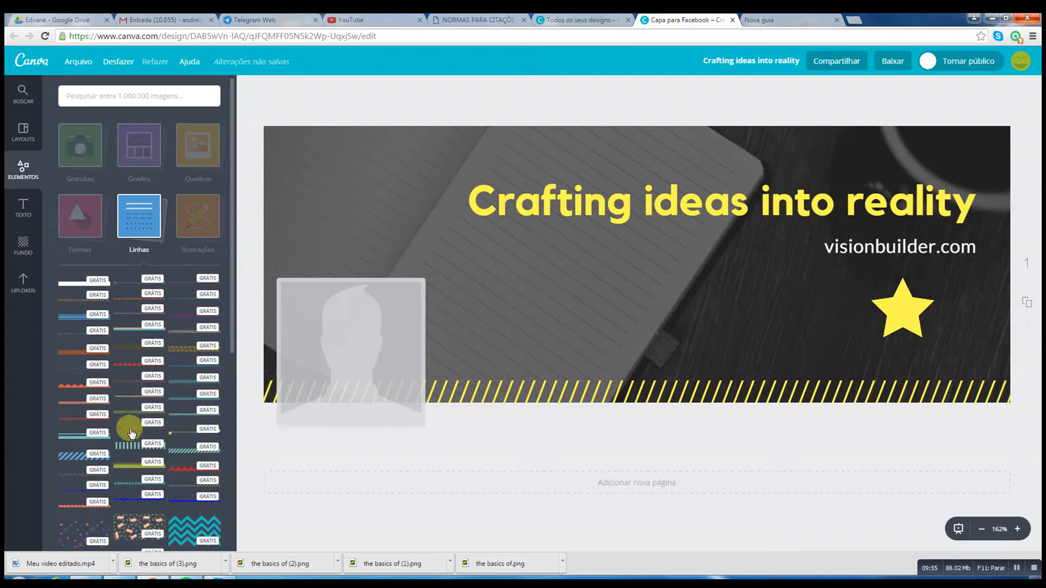
pyautogui.scroll(-2, 144, 410)
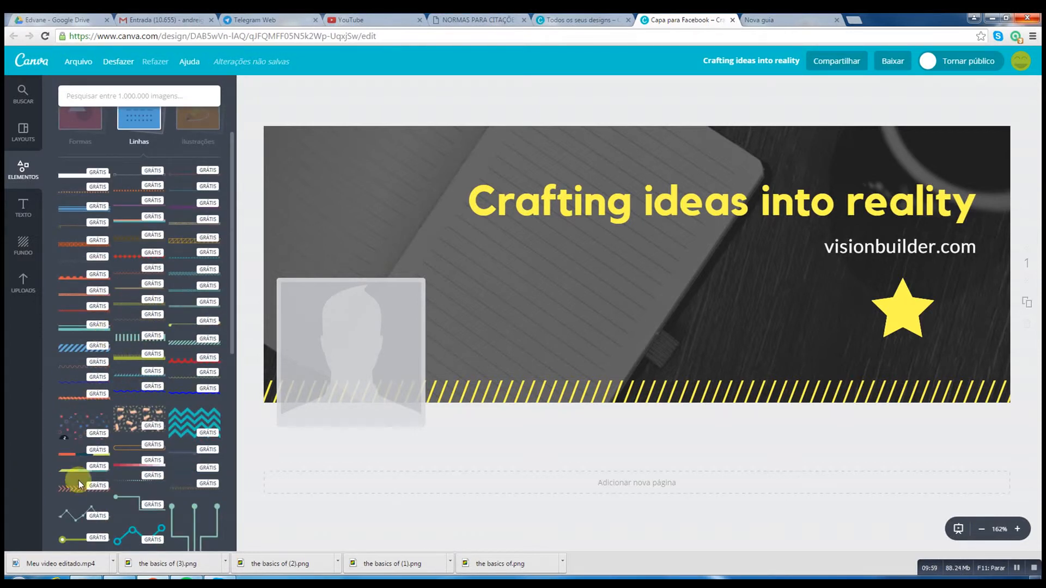
pyautogui.click(74, 541)
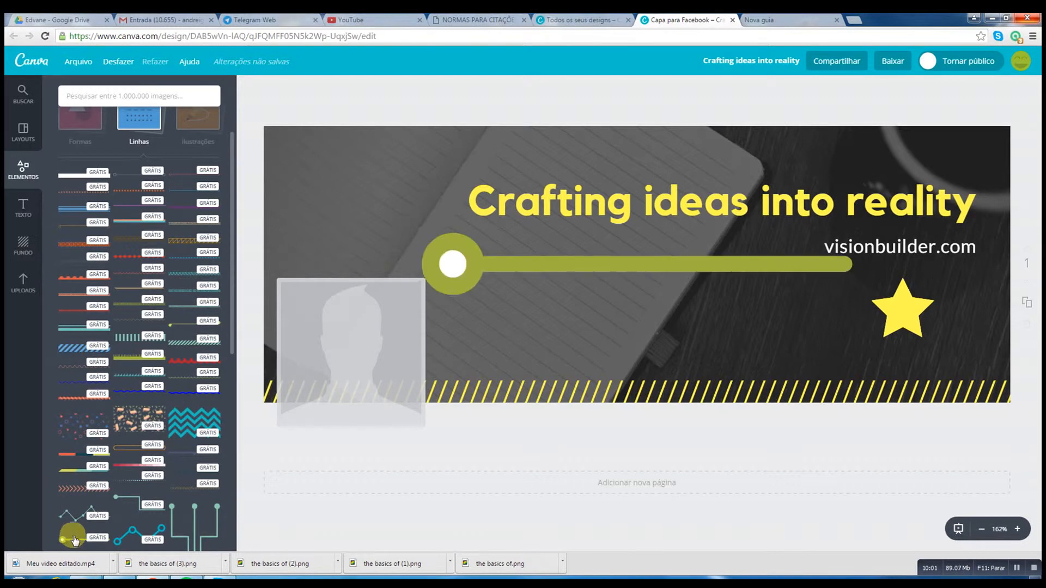
pyautogui.moveTo(854, 231); pyautogui.dragTo(631, 299)
pyautogui.moveTo(530, 286); pyautogui.dragTo(885, 237)
pyautogui.moveTo(771, 218)
pyautogui.mouseDown()
pyautogui.moveTo(798, 230)
pyautogui.moveTo(785, 229)
pyautogui.mouseUp()
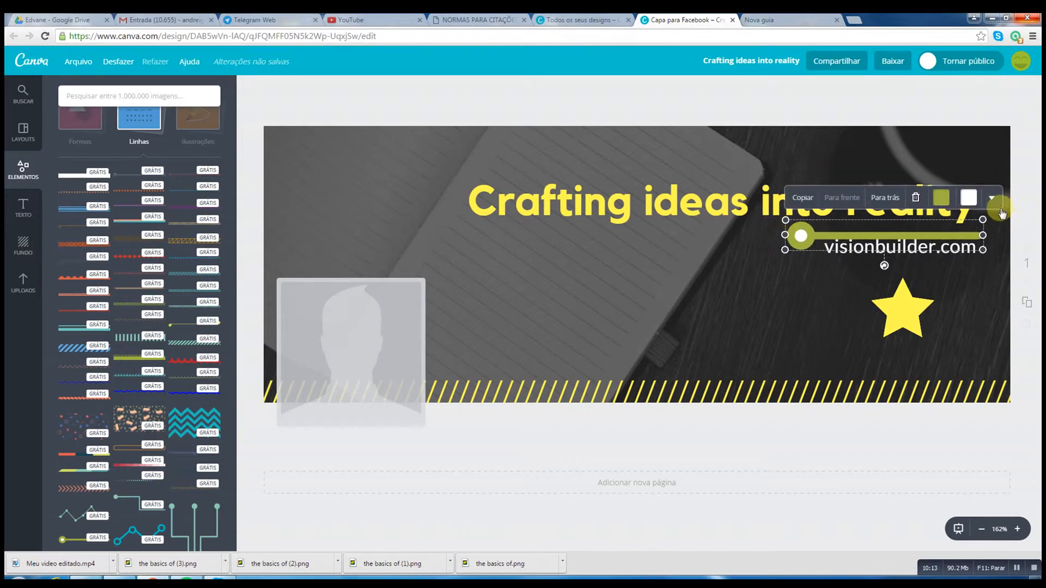
# Recolour the round-ended line's green part to yellow and move the line just under the visionbuilder.com text
pyautogui.click(950, 199)
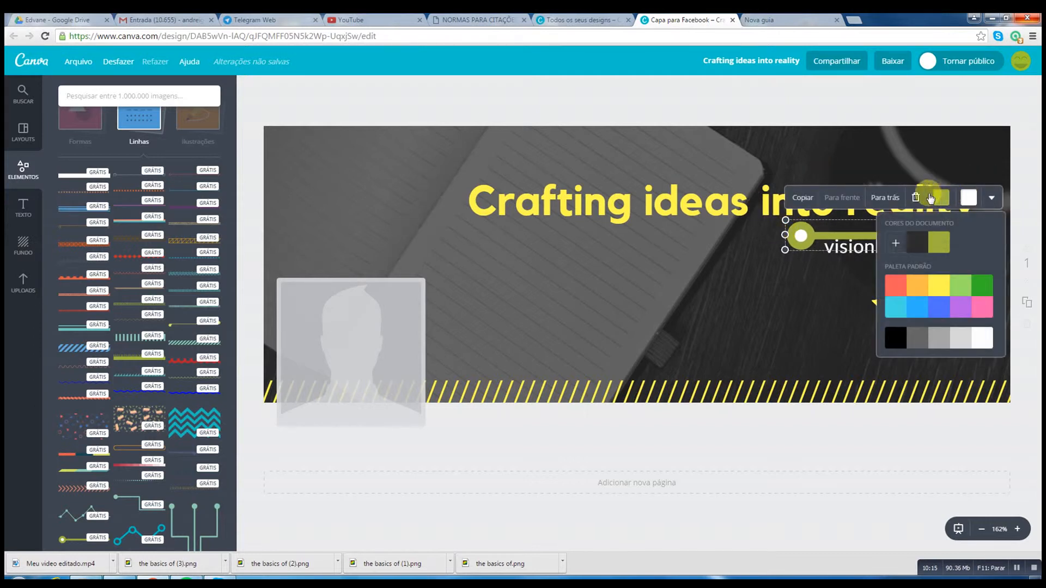
pyautogui.click(940, 288)
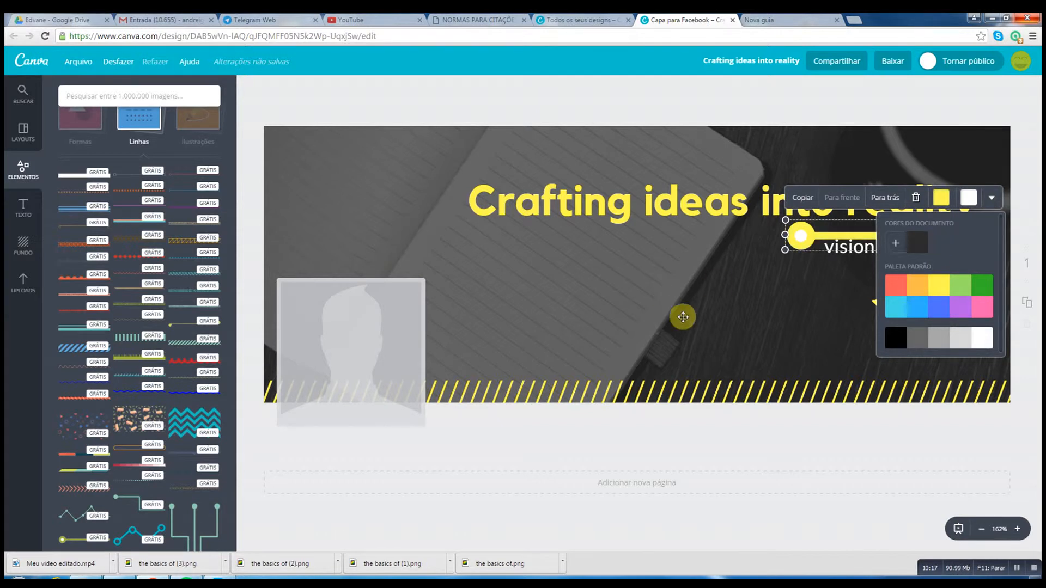
pyautogui.moveTo(863, 235); pyautogui.dragTo(861, 267)
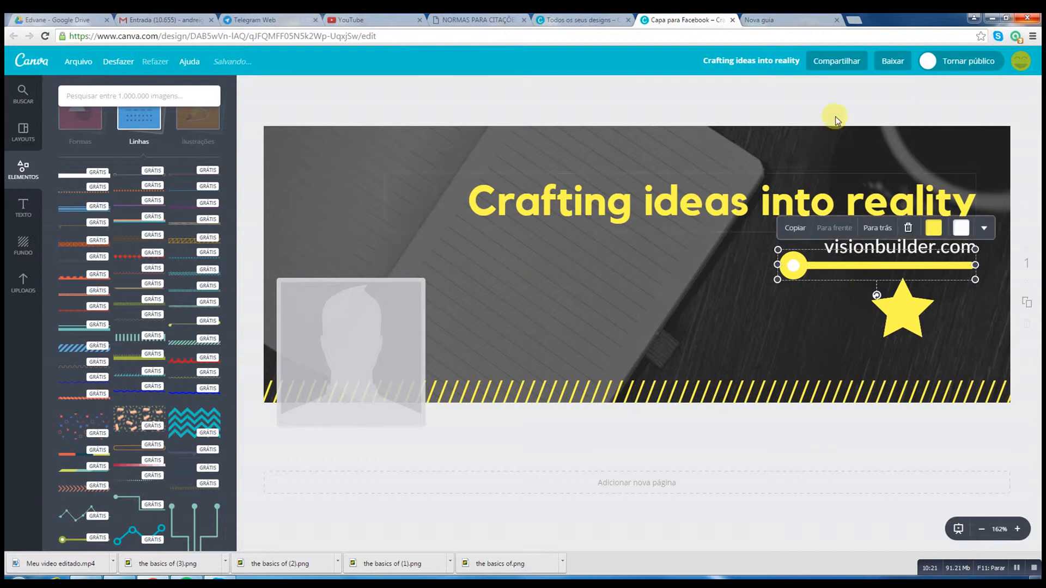
pyautogui.click(842, 105)
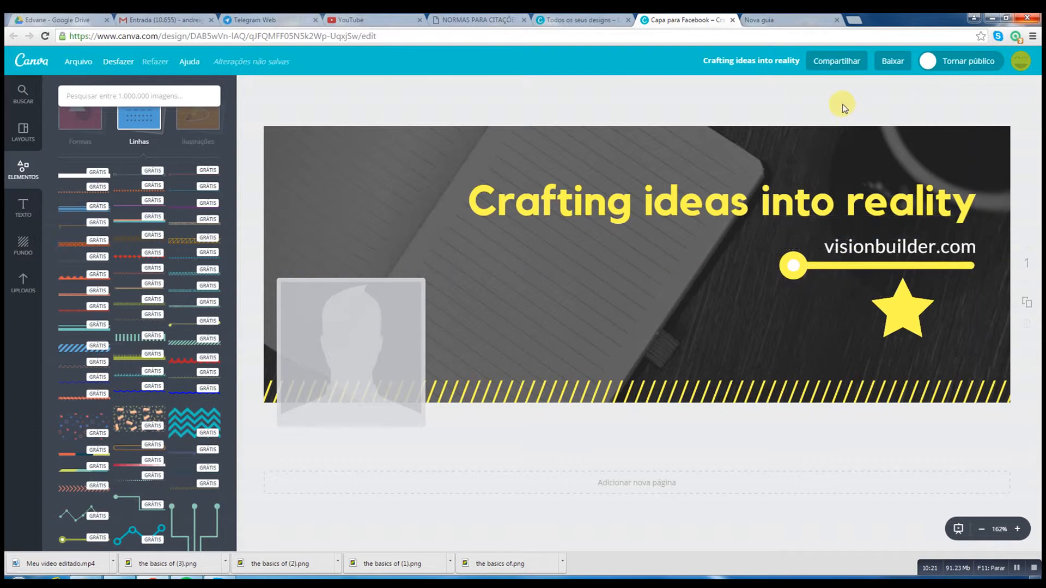
# Move the yellow star in front of the word "Crafting" at the start of the heading, and return to the element categories
pyautogui.click(903, 306)
pyautogui.moveTo(900, 319); pyautogui.dragTo(438, 283)
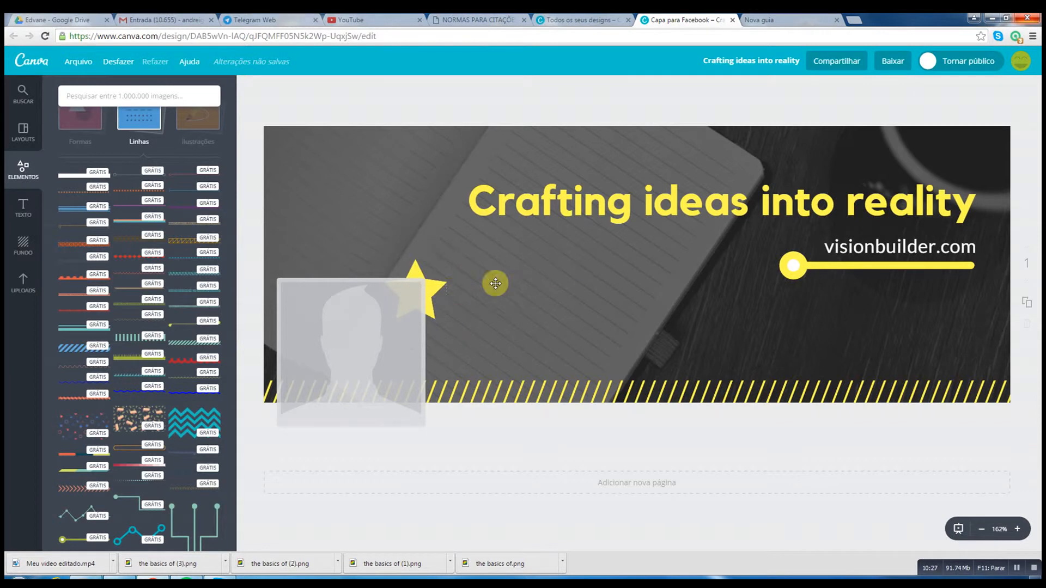
pyautogui.moveTo(434, 285); pyautogui.dragTo(436, 204)
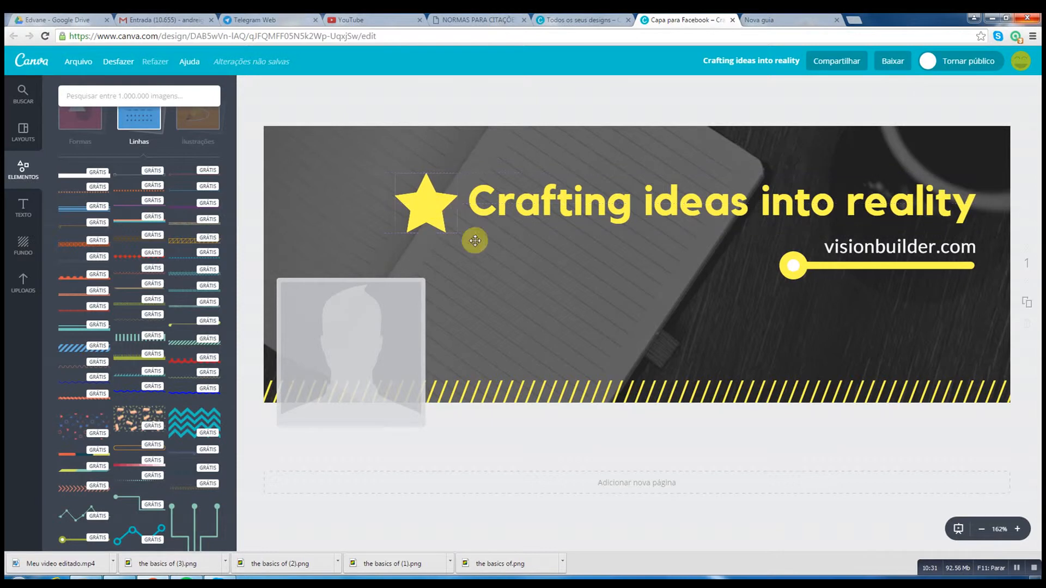
pyautogui.click(569, 317)
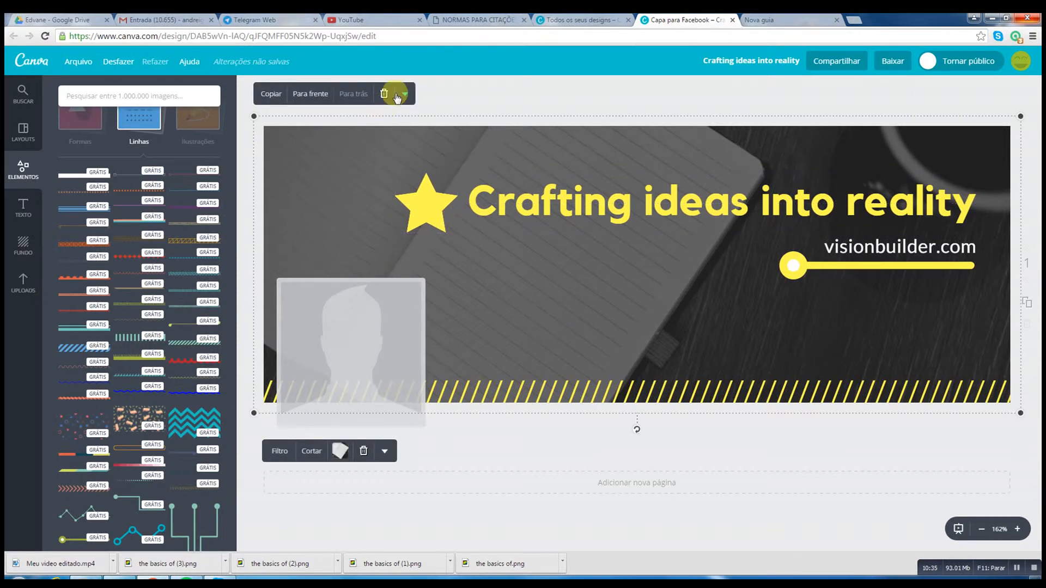
pyautogui.click(129, 126)
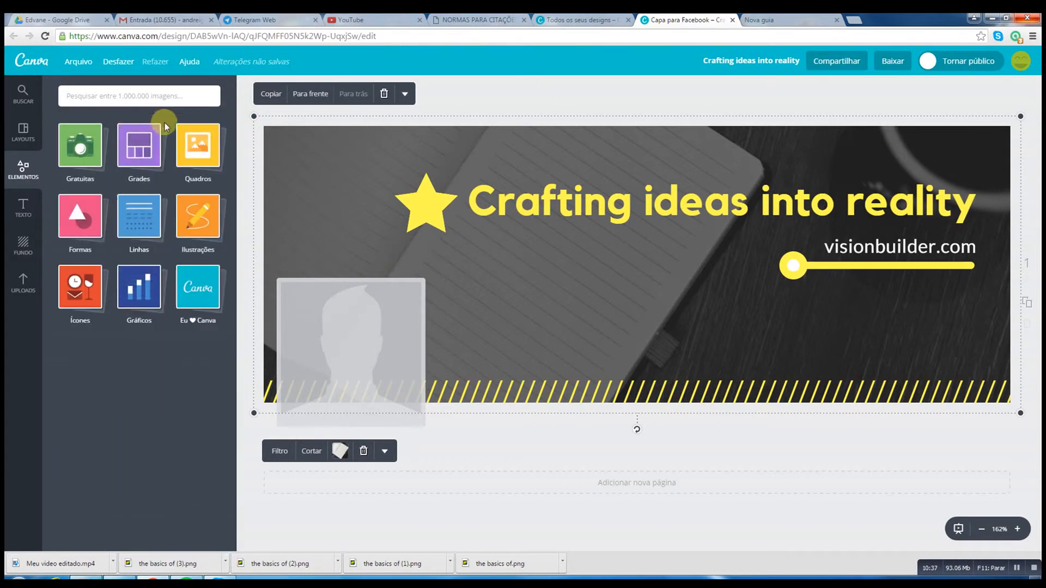
# Look through the free illustrations (Ilustrações) and icons (Ícones) in the element categories
pyautogui.click(208, 223)
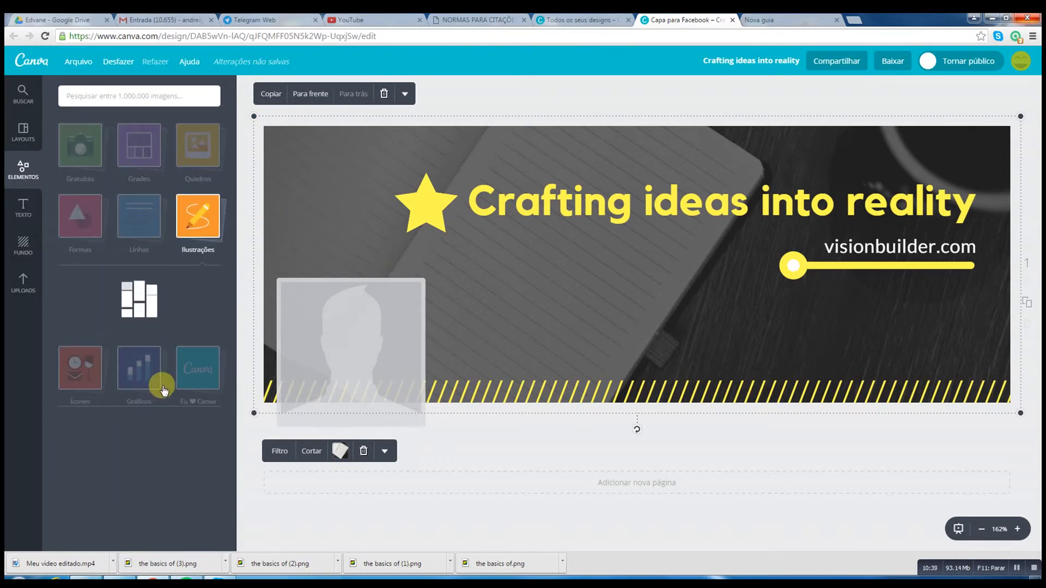
pyautogui.scroll(-4, 154, 374)
pyautogui.scroll(4, 125, 305)
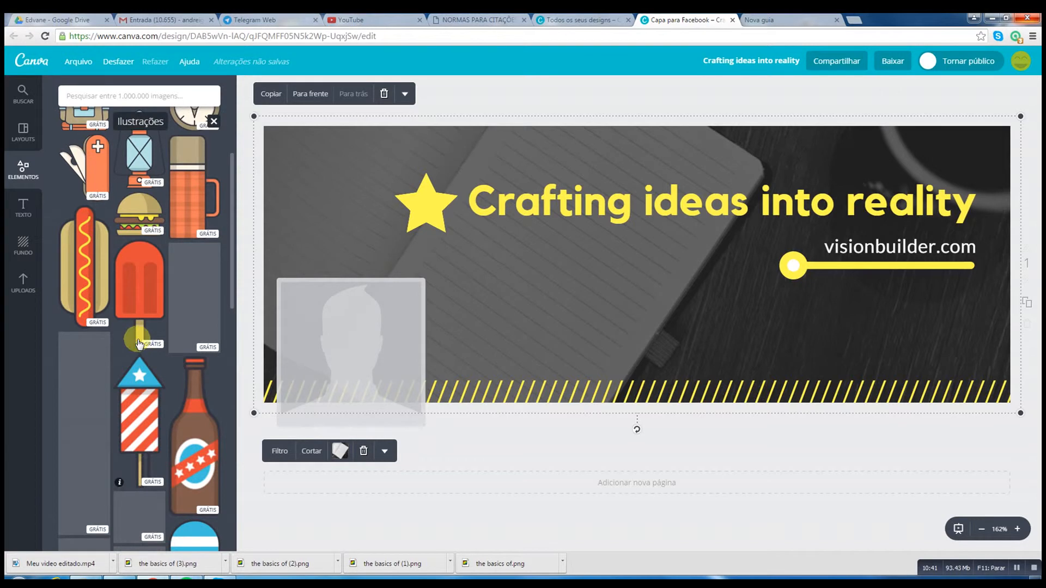
pyautogui.click(197, 217)
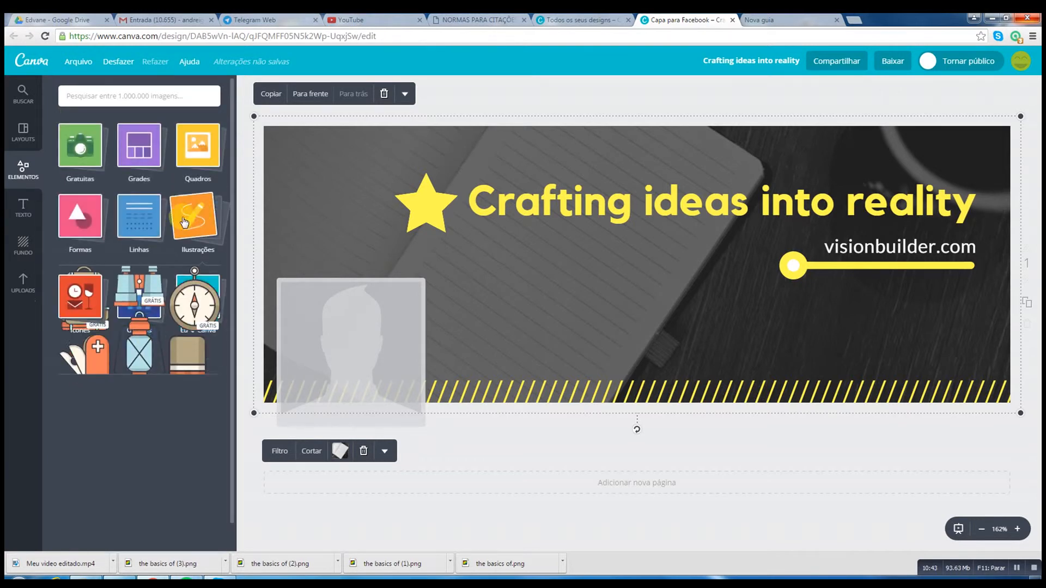
pyautogui.click(79, 293)
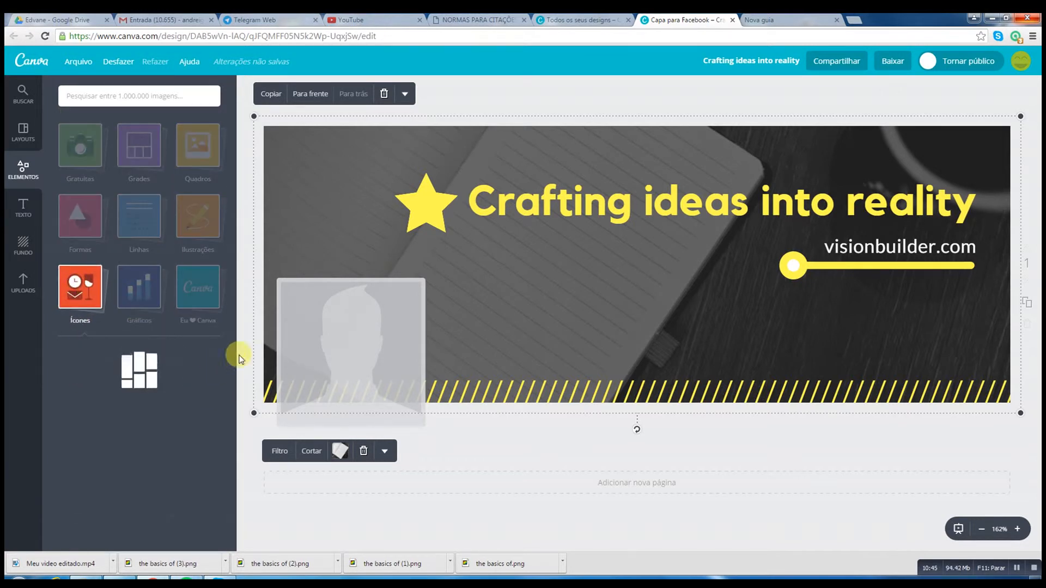
pyautogui.scroll(-5, 156, 429)
pyautogui.scroll(-15, 156, 429)
pyautogui.scroll(-5, 153, 430)
pyautogui.scroll(10, 153, 430)
pyautogui.scroll(15, 150, 433)
pyautogui.click(80, 287)
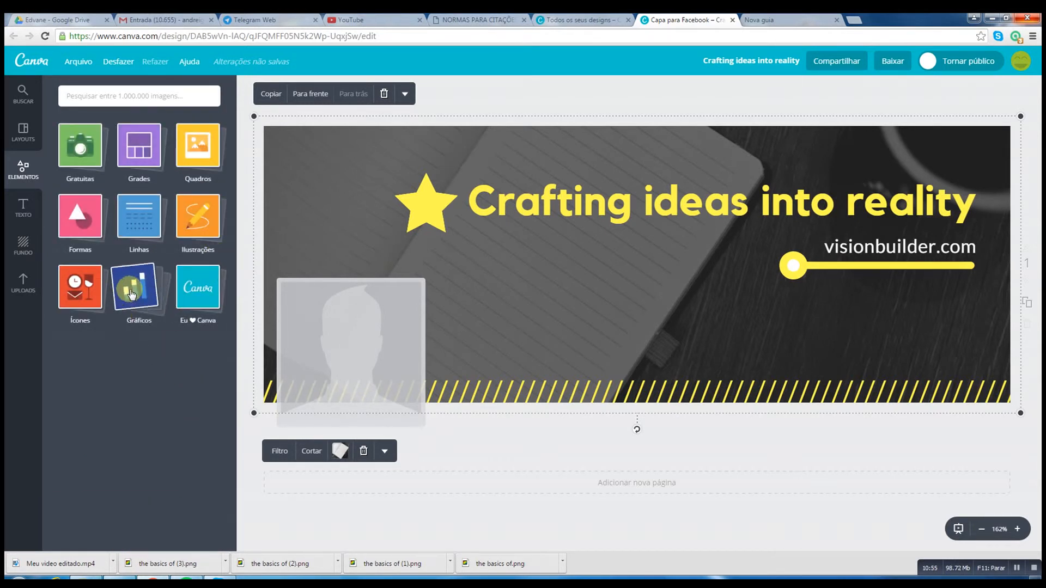
# Look through the free charts (Gráficos), including the percentage rings and pyramids, and the Canva logos (Eu ♥ Canva)
pyautogui.click(139, 286)
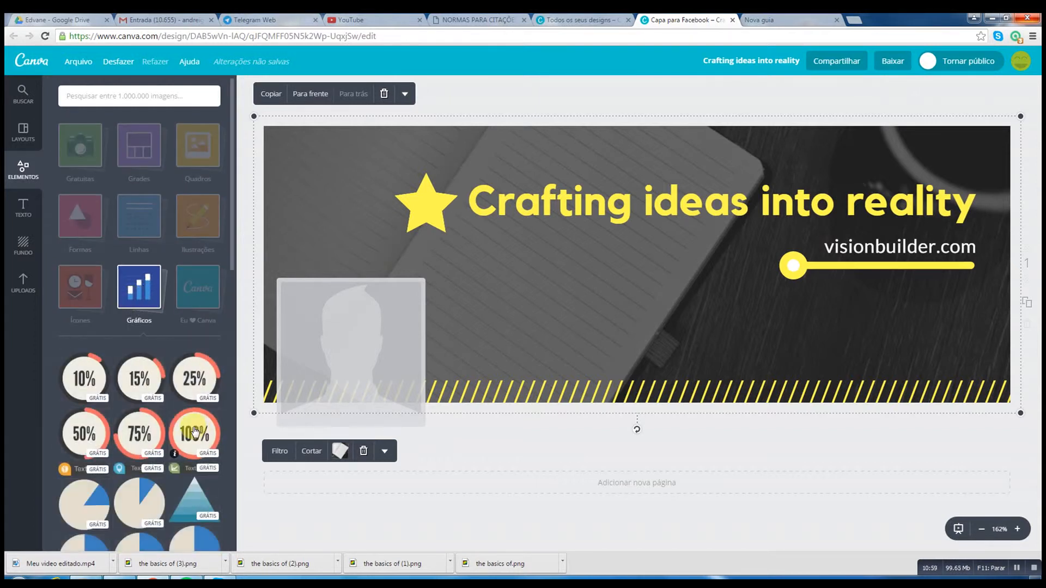
pyautogui.scroll(-6, 193, 432)
pyautogui.scroll(-3, 193, 432)
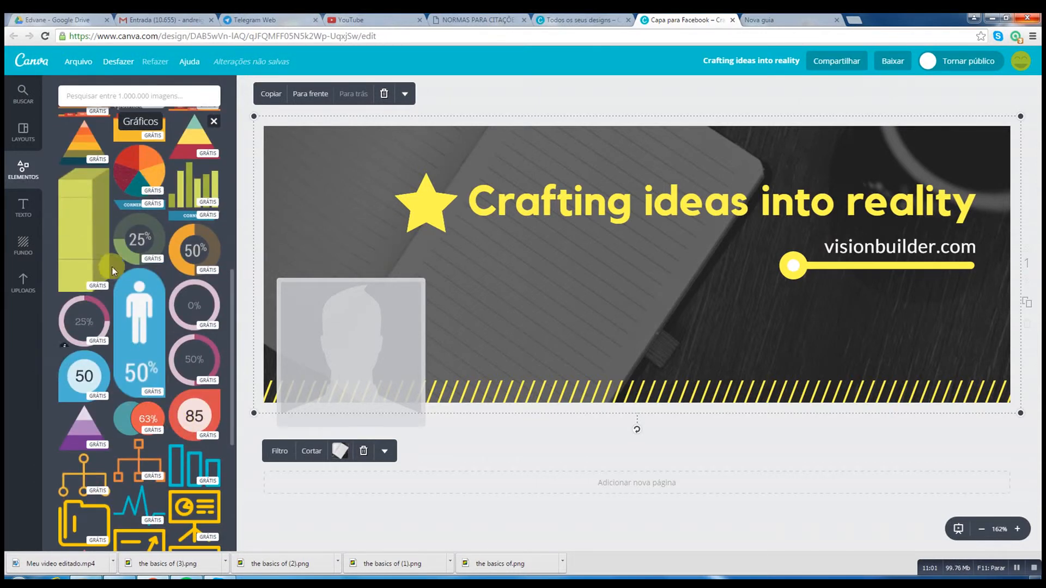
pyautogui.scroll(-6, 155, 348)
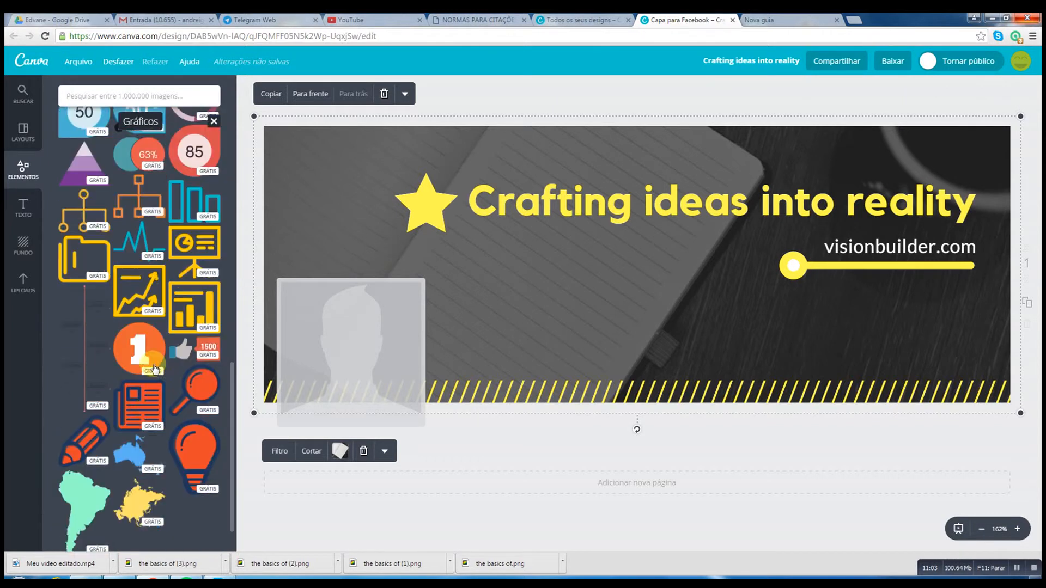
pyautogui.scroll(8, 154, 359)
pyautogui.scroll(8, 154, 360)
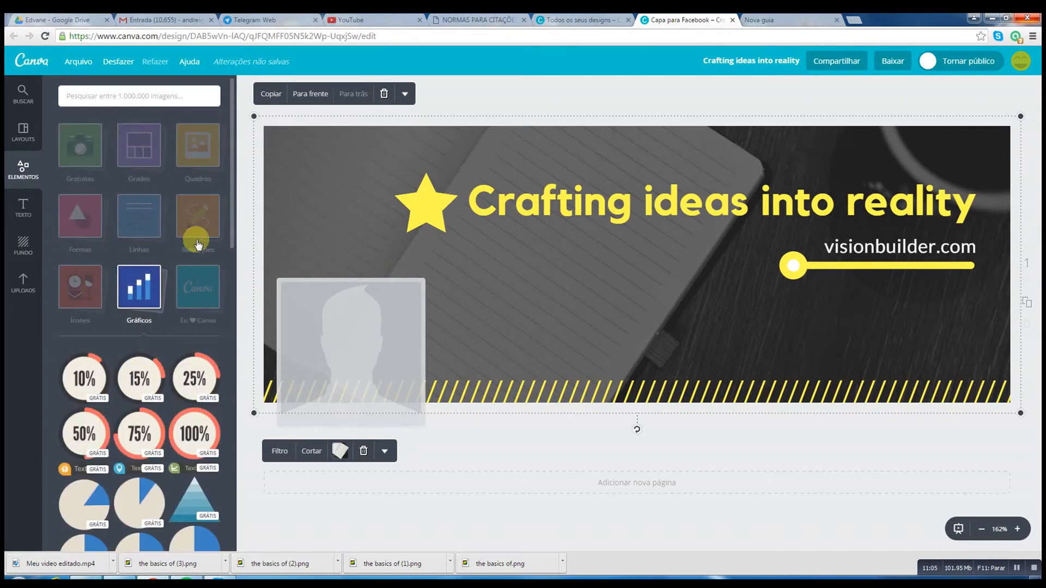
pyautogui.click(218, 263)
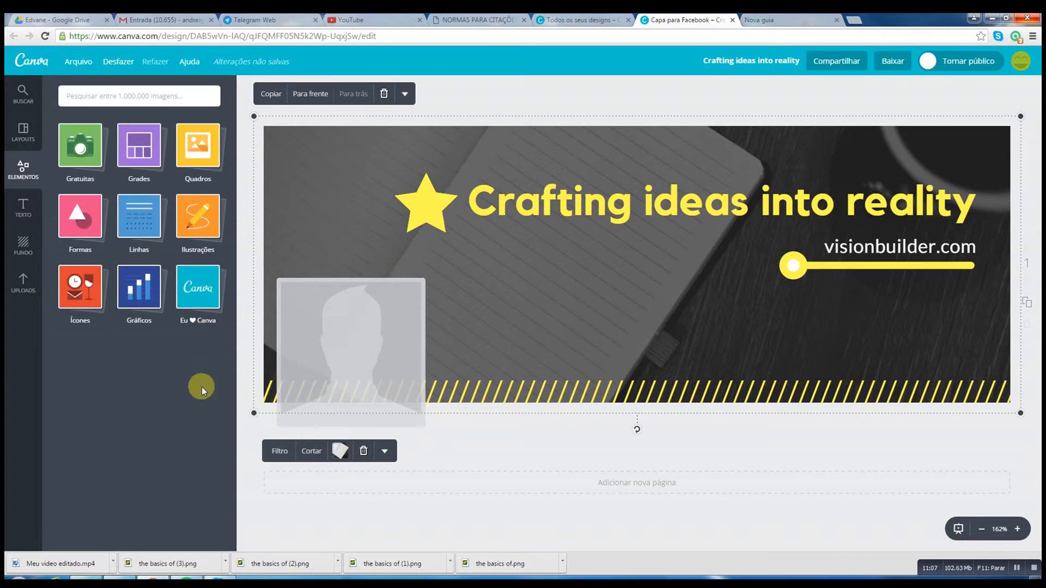
pyautogui.click(204, 282)
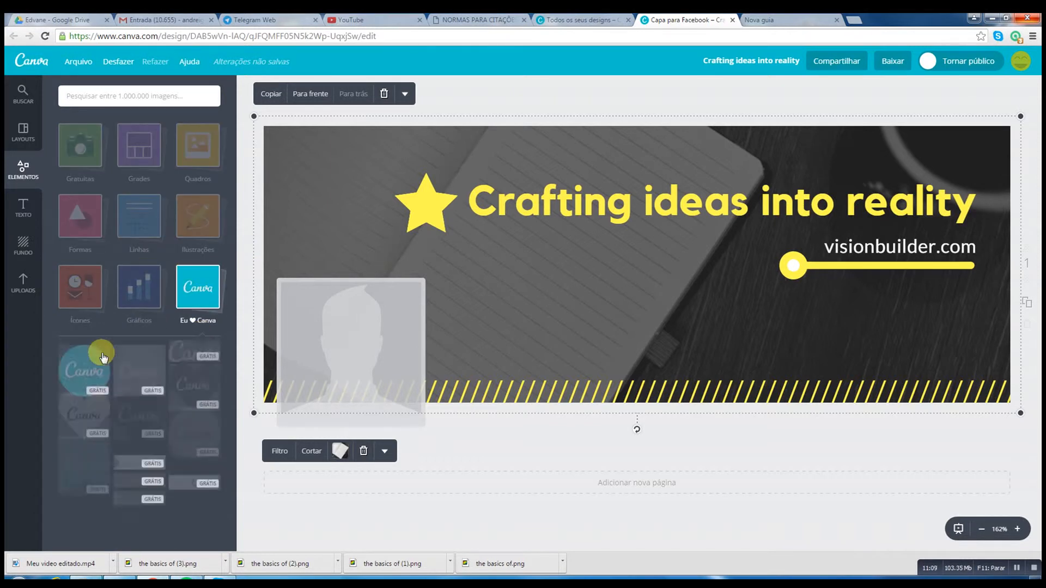
# Look through the free ready-made text designs and add the white ROADRUNNER badge to the cover
pyautogui.click(38, 204)
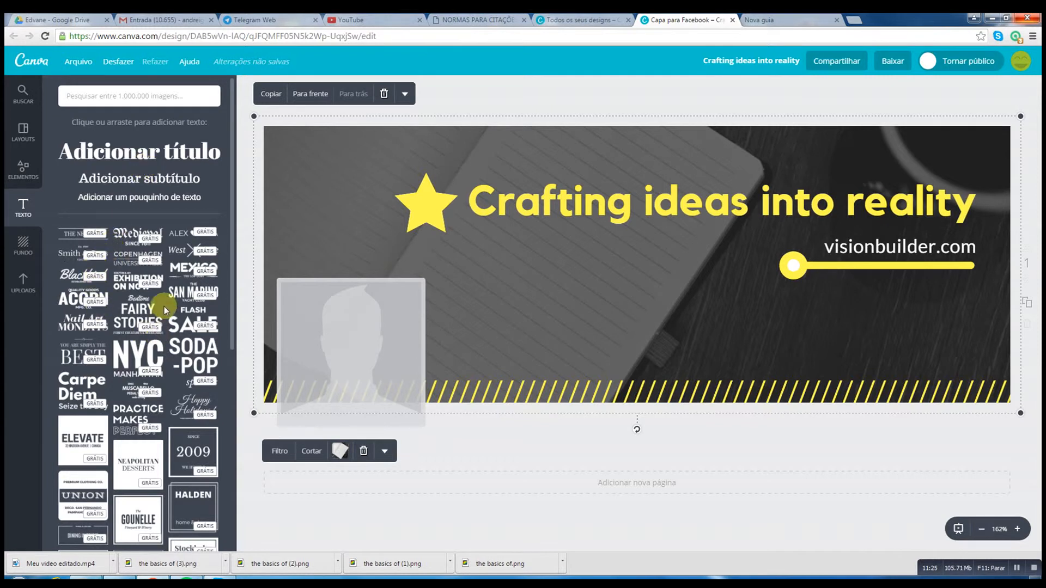
pyautogui.scroll(-1, 160, 313)
pyautogui.scroll(-5, 160, 313)
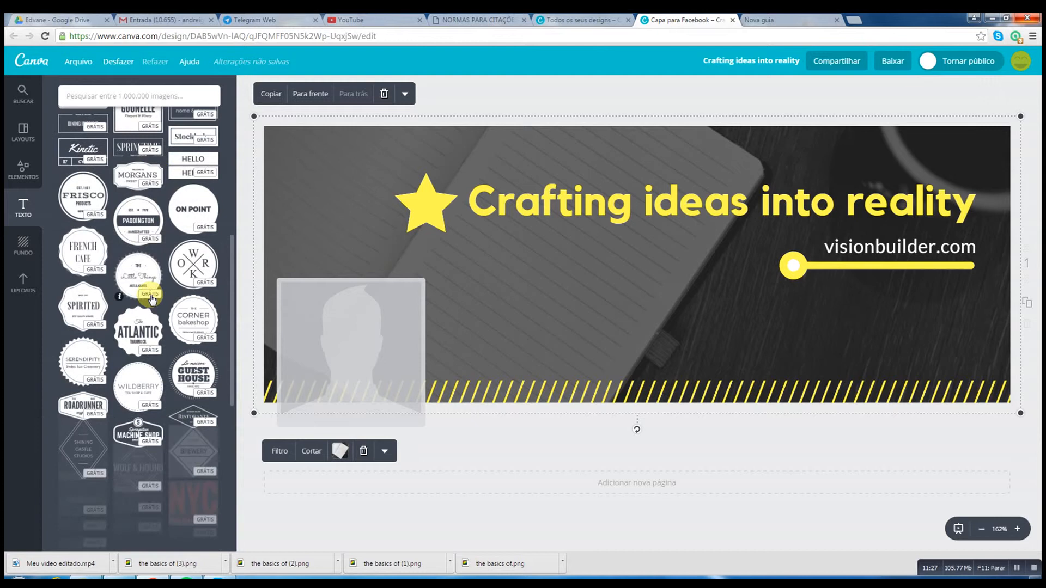
pyautogui.scroll(-2, 138, 281)
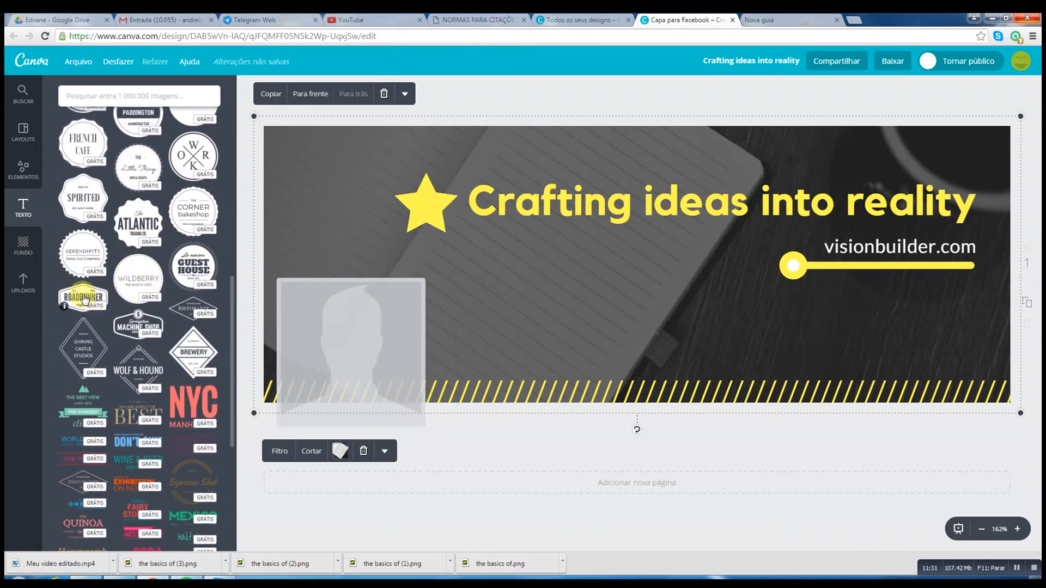
pyautogui.click(82, 298)
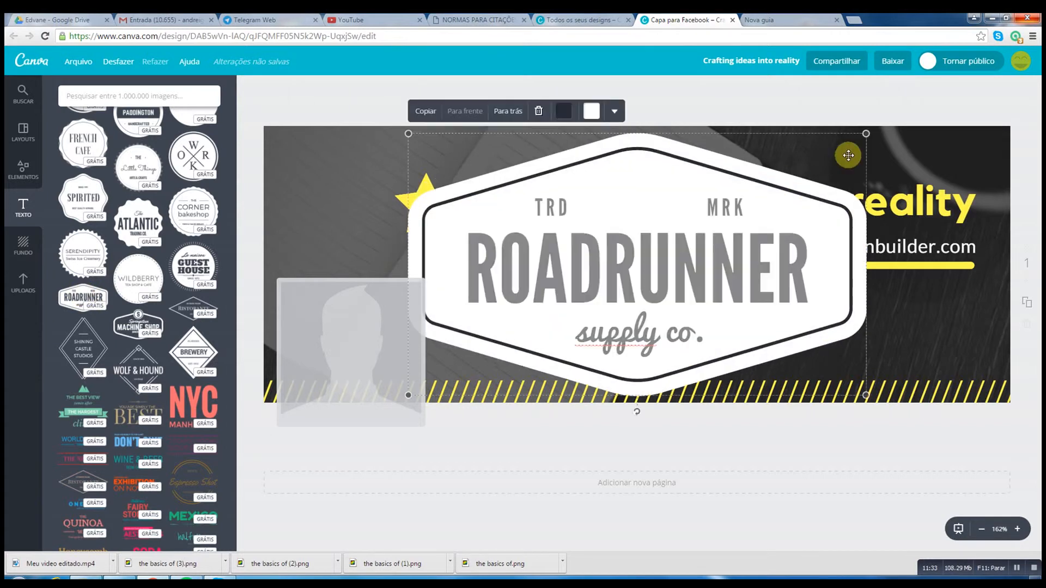
# Shrink the ROADRUNNER badge, place it under the heading and recolour its white fill to coral red
pyautogui.moveTo(866, 132); pyautogui.dragTo(699, 300)
pyautogui.moveTo(567, 272); pyautogui.dragTo(664, 262)
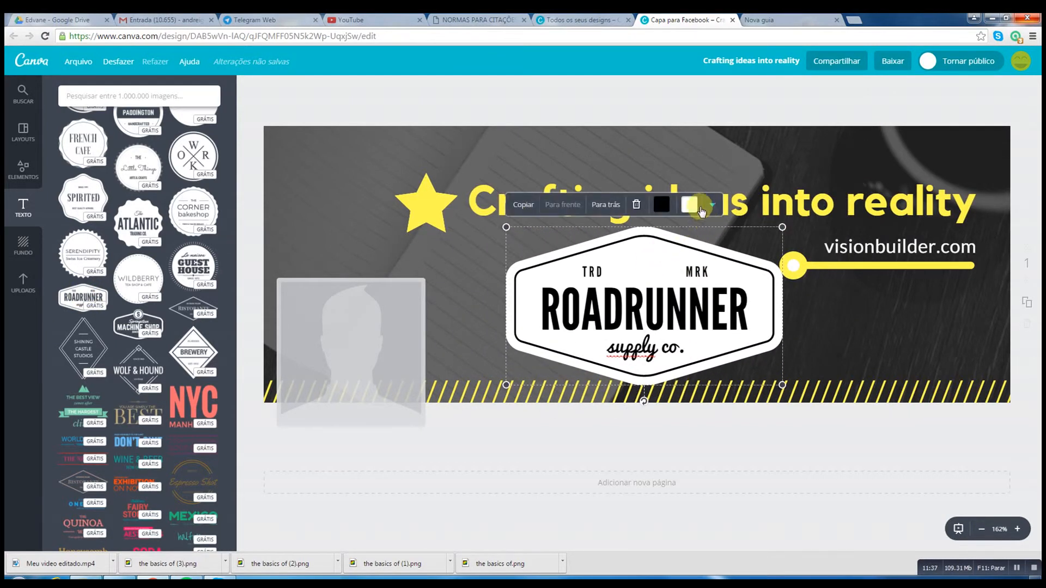
pyautogui.click(690, 205)
pyautogui.click(644, 293)
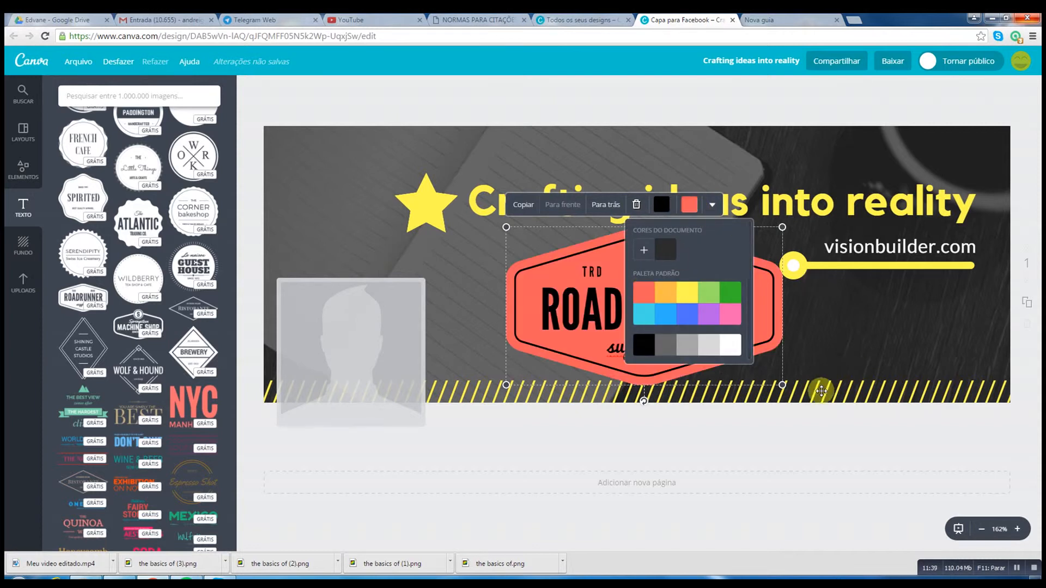
# Replace the badge's ROADRUNNER text with "Educando com Mídias" at font size 30
pyautogui.click(597, 302)
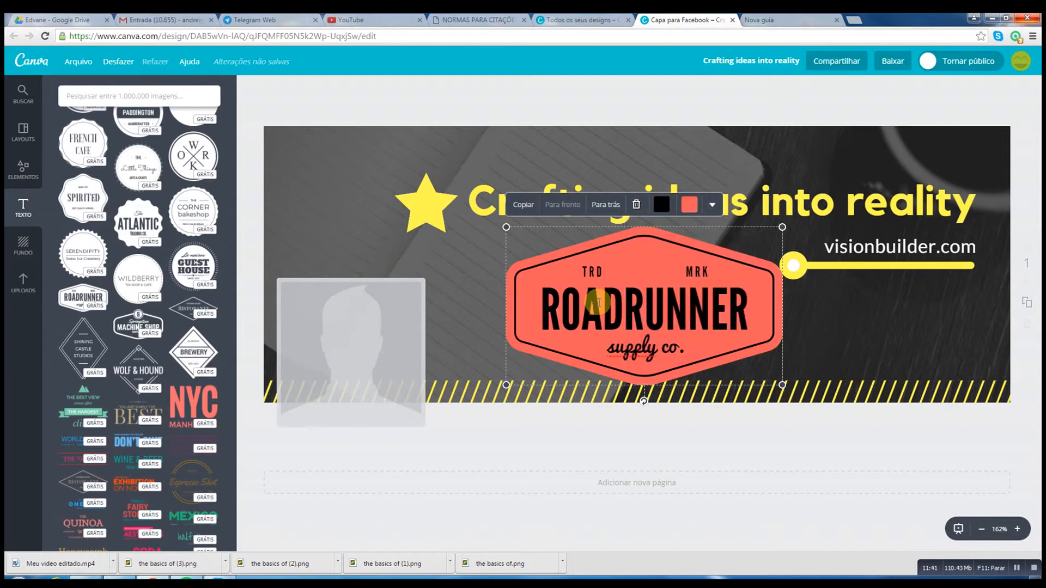
pyautogui.doubleClick(598, 302)
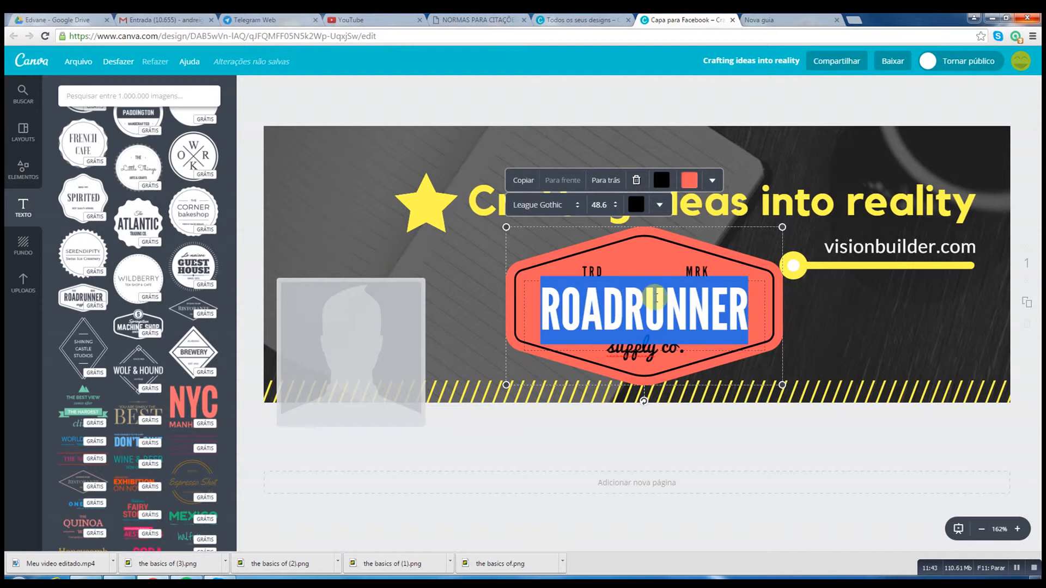
pyautogui.write('Edu')
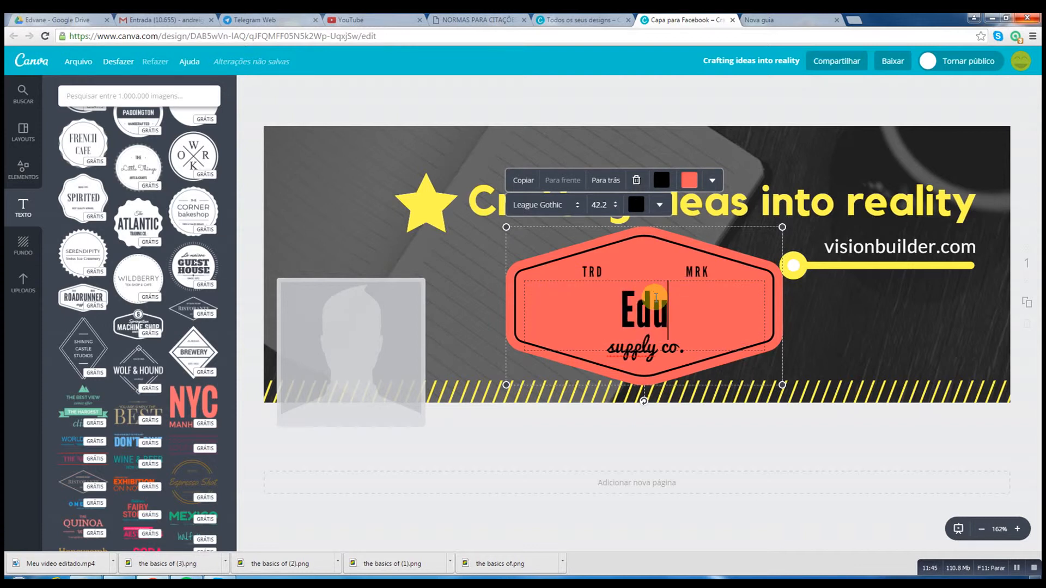
pyautogui.write('cando')
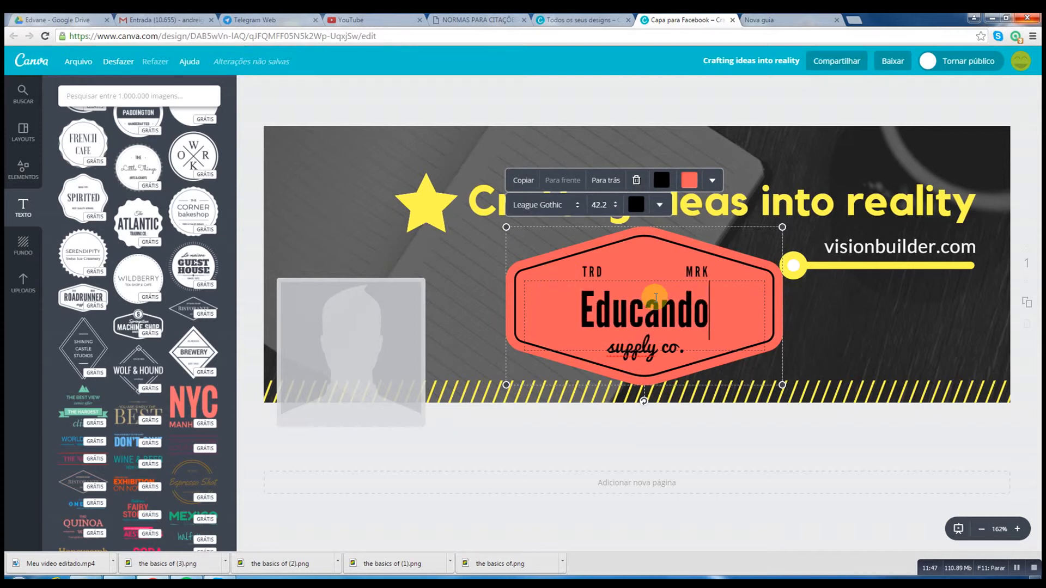
pyautogui.write(' com ')
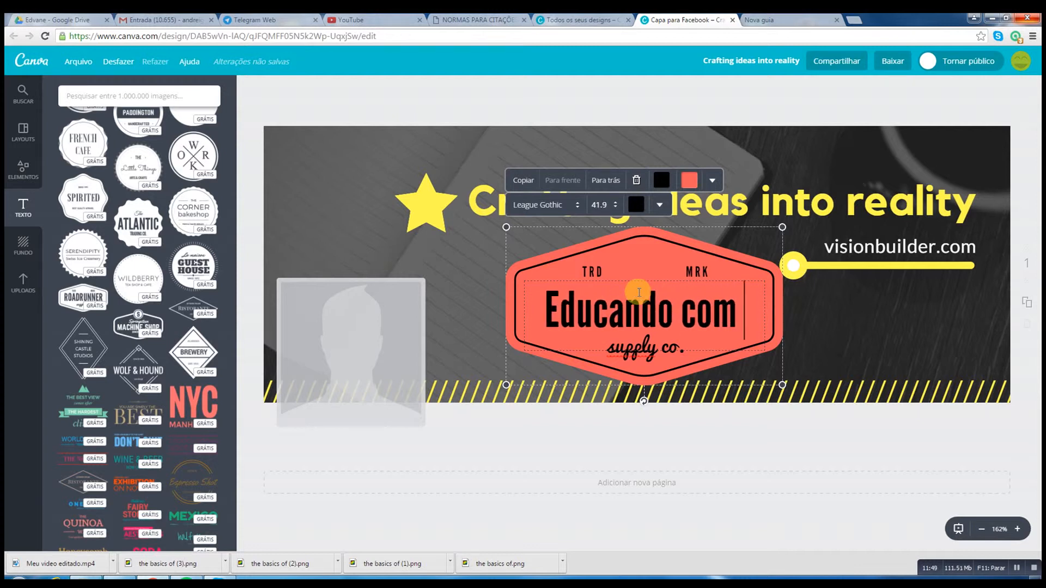
pyautogui.write('Mídias')
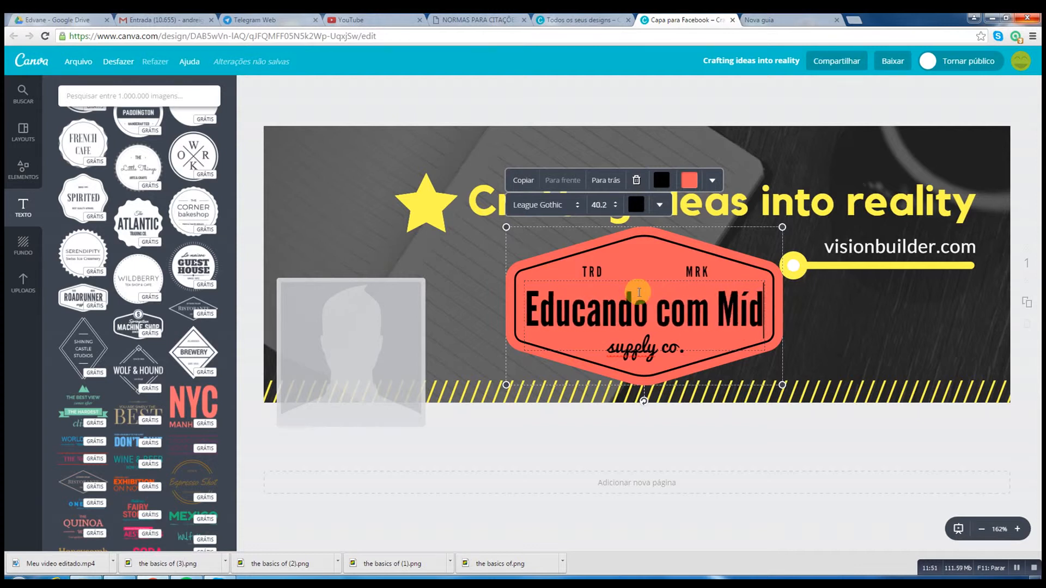
pyautogui.click(597, 204)
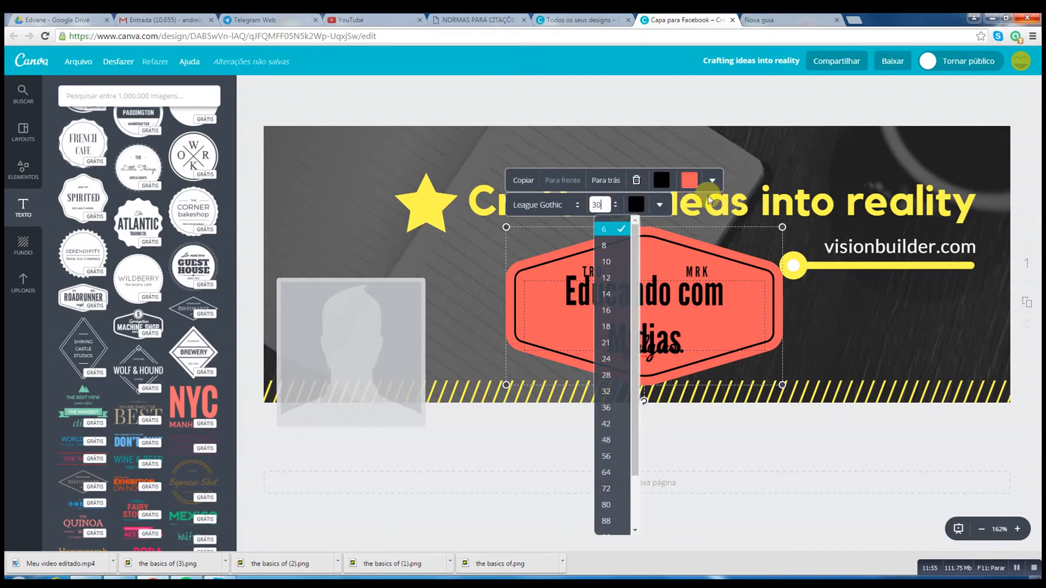
pyautogui.press('Return')
# Replace the "supply co." text at the bottom of the badge with "2016"
pyautogui.click(643, 352)
pyautogui.click(671, 353)
pyautogui.write('2016')
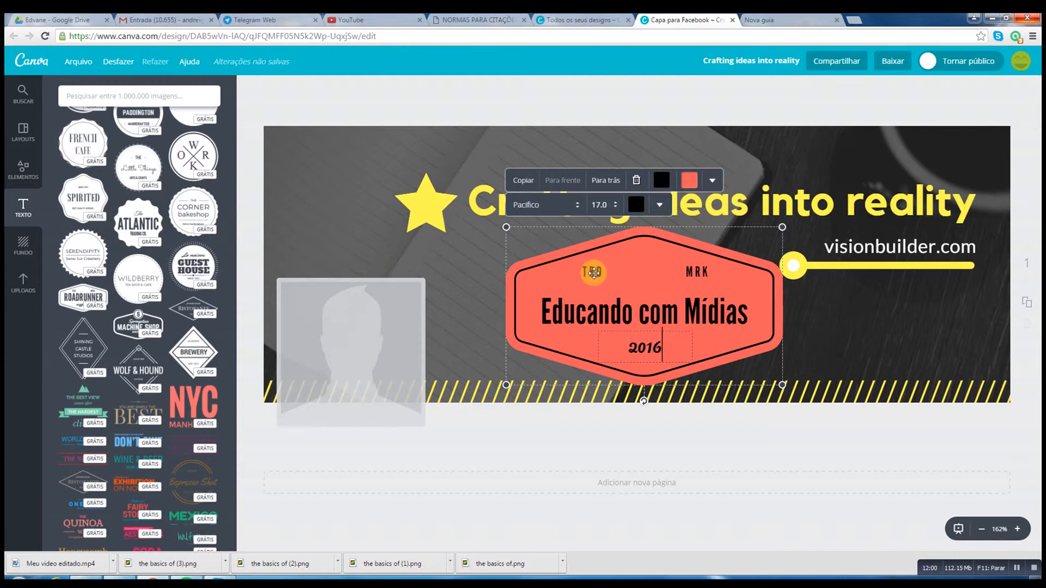
# Change the badge's small upper texts, replacing TRD with "Edu" and MRK with "Mid"
pyautogui.doubleClick(594, 272)
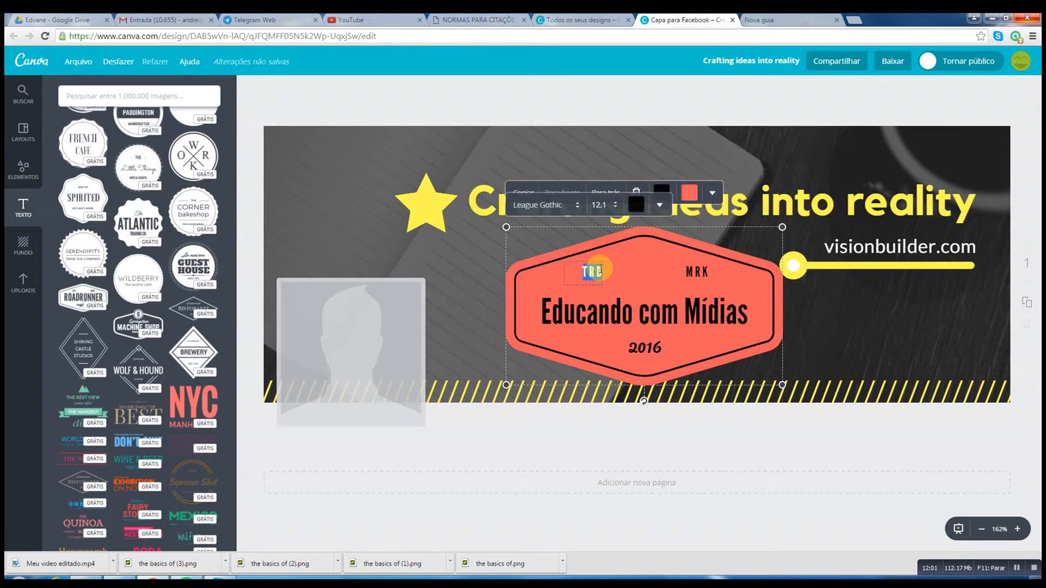
pyautogui.click(588, 265)
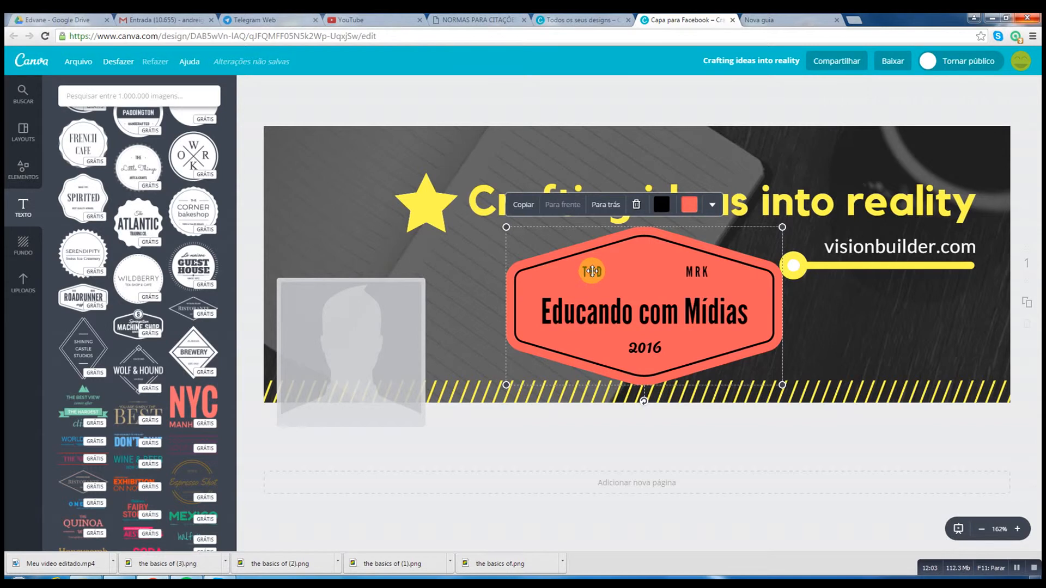
pyautogui.doubleClick(592, 271)
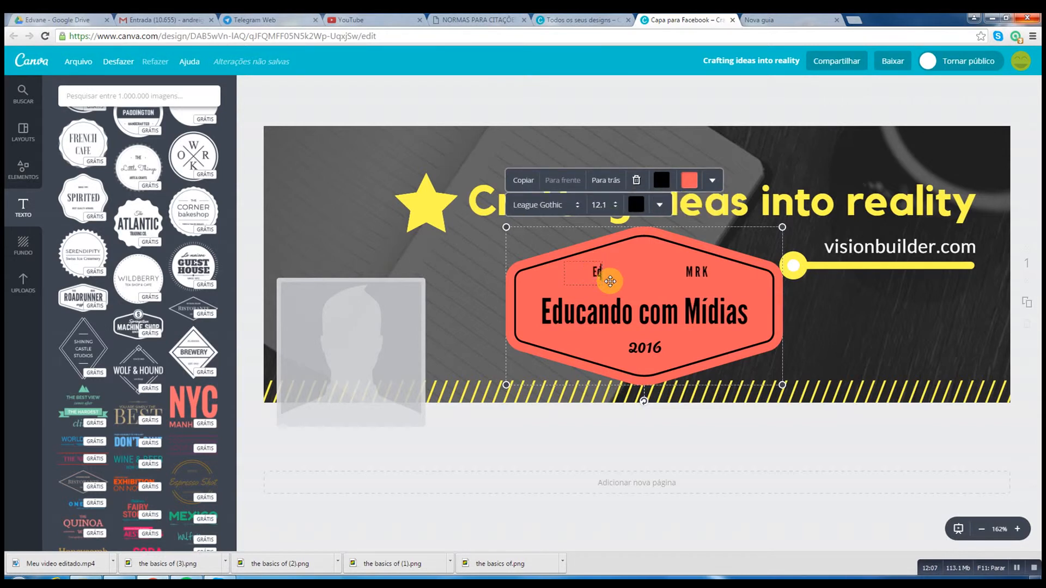
pyautogui.doubleClick(697, 271)
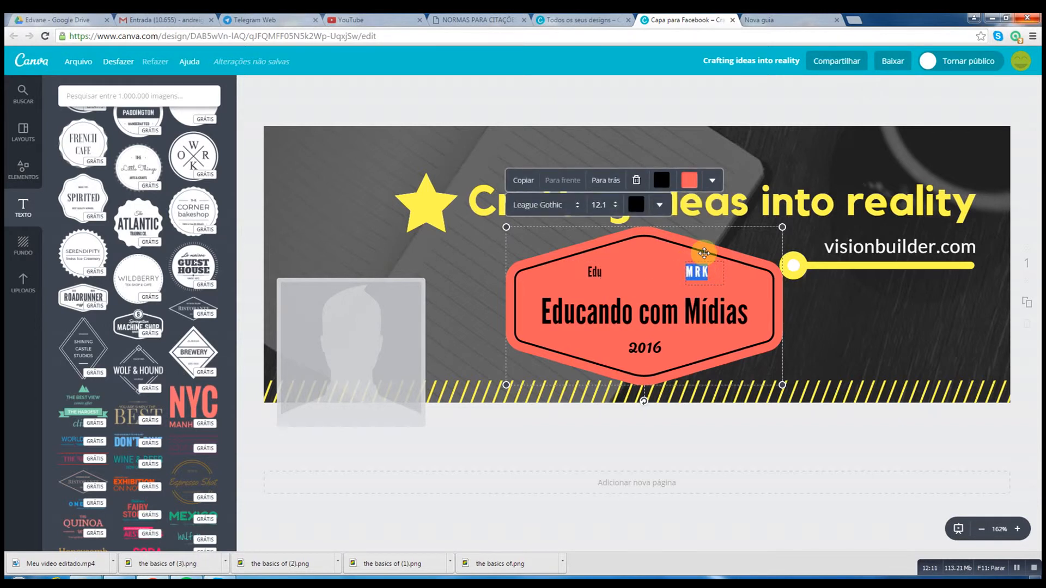
pyautogui.write('Mid')
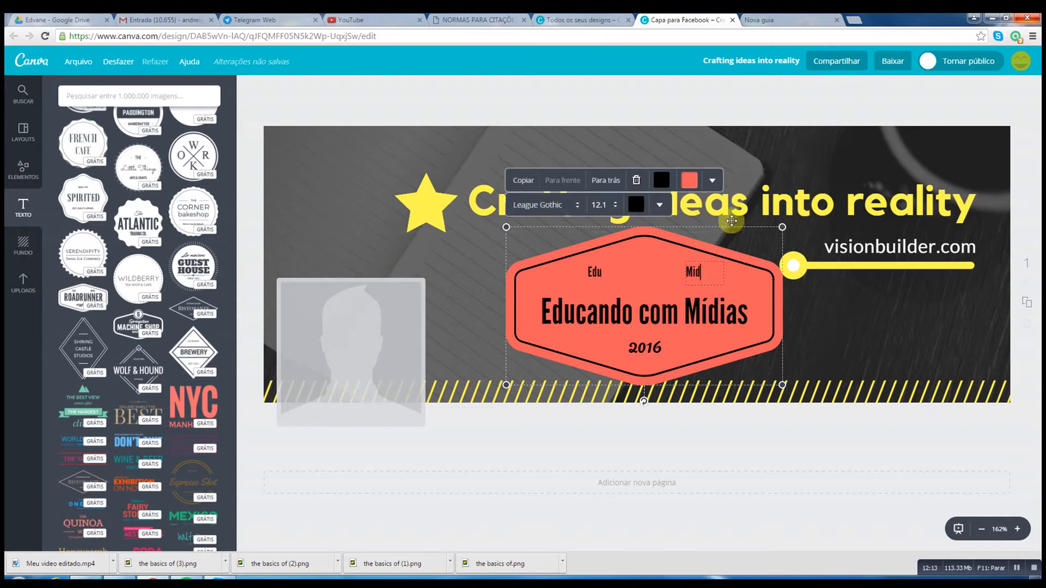
pyautogui.click(812, 324)
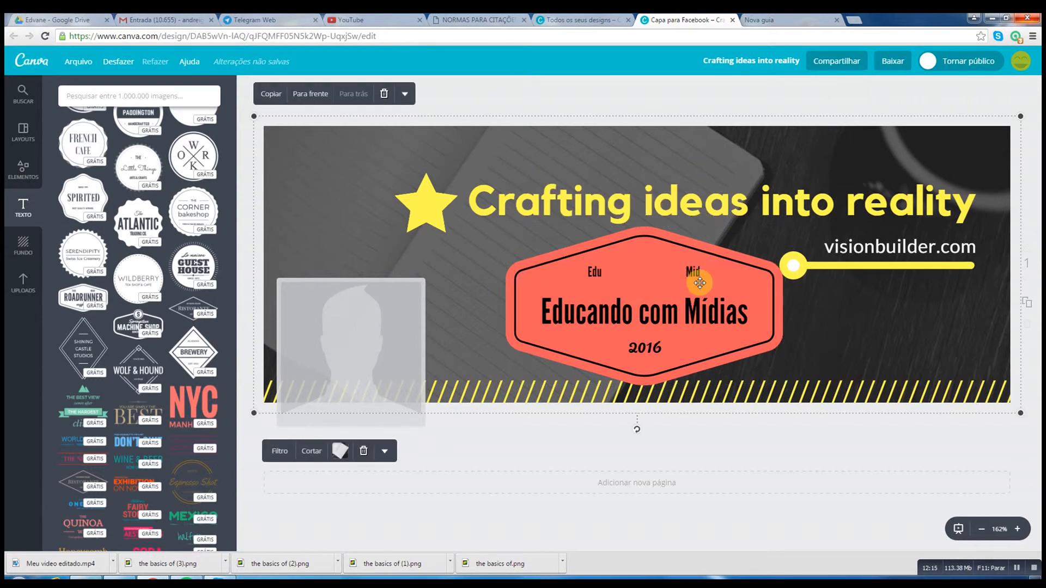
# Delete the coral badge from the cover
pyautogui.click(661, 260)
pyautogui.press('Delete')
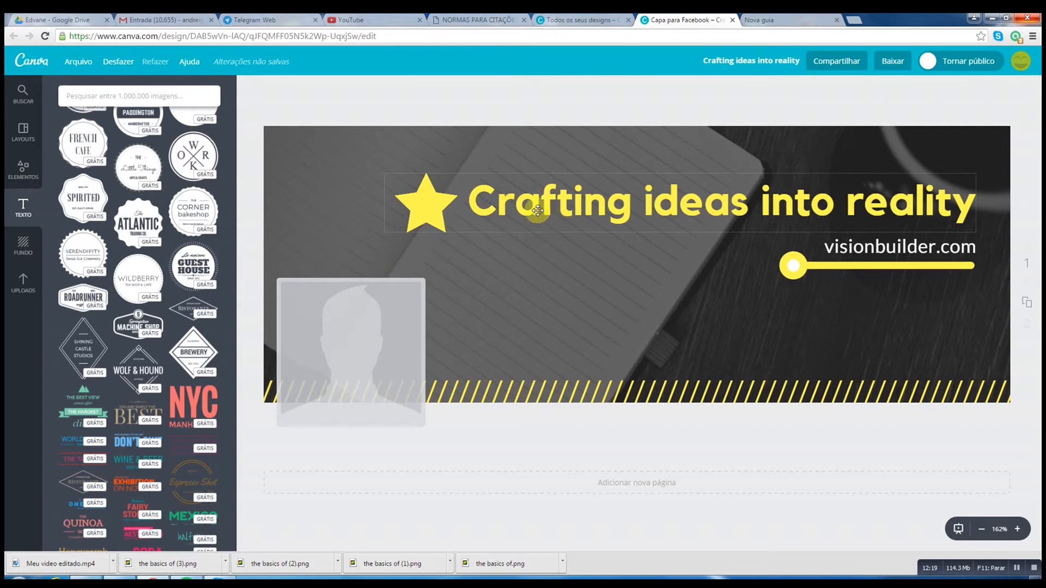
# Look through the ready-made text designs down to the end of the collection
pyautogui.scroll(-5, 130, 283)
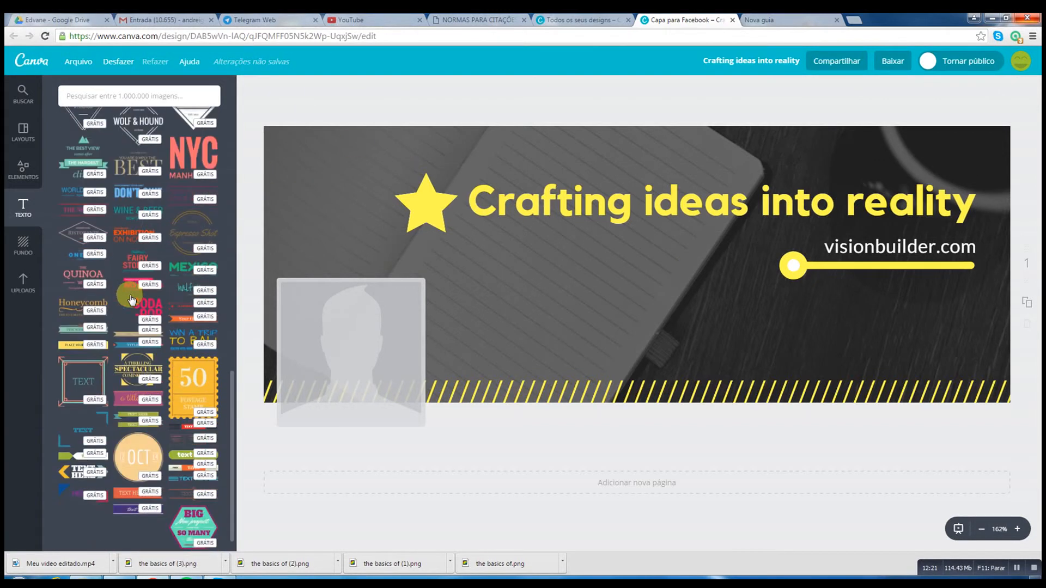
pyautogui.scroll(-10, 134, 298)
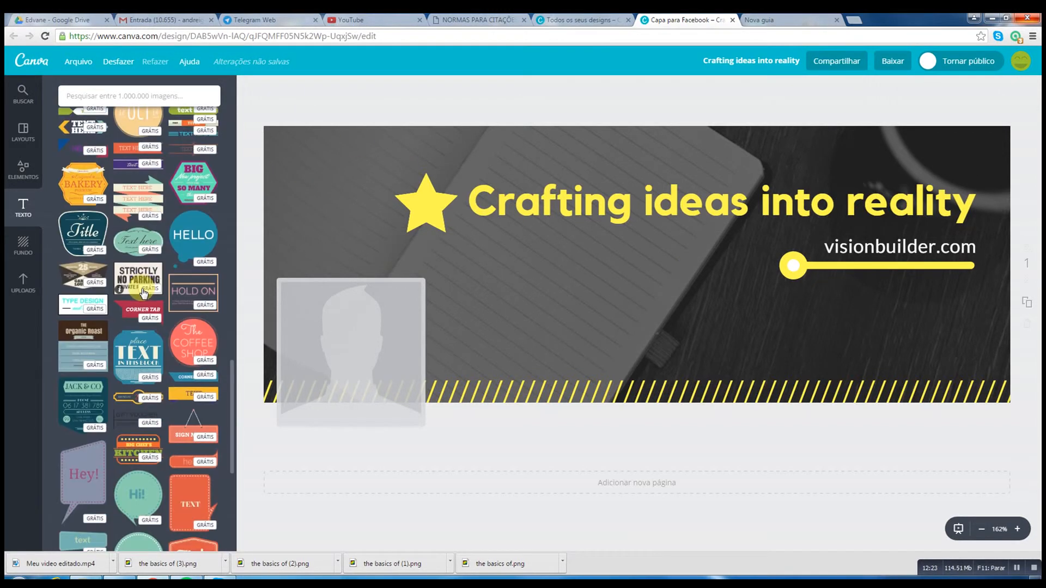
pyautogui.scroll(-3, 142, 300)
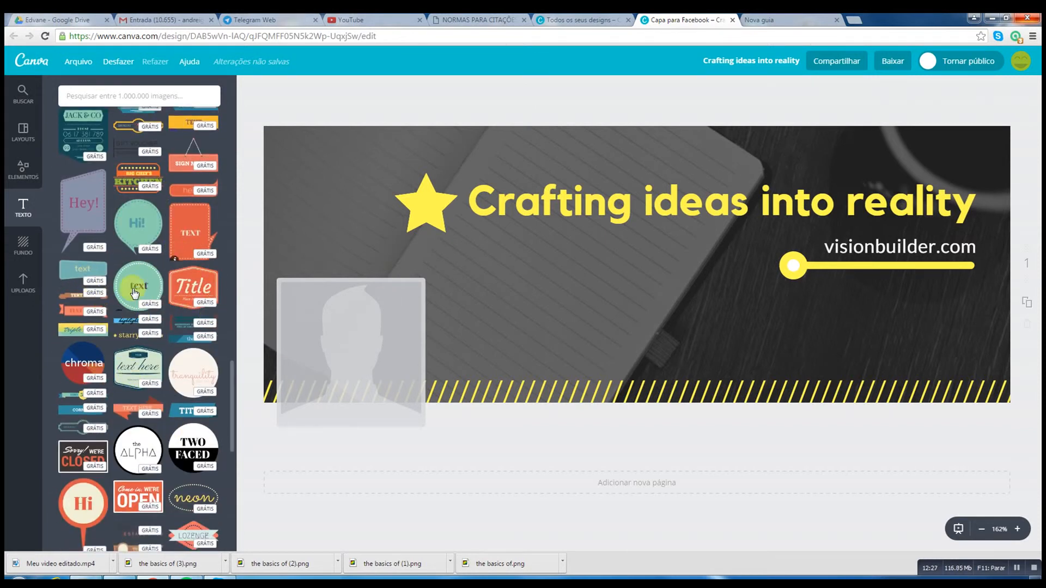
pyautogui.scroll(-5, 133, 297)
pyautogui.scroll(-4, 138, 286)
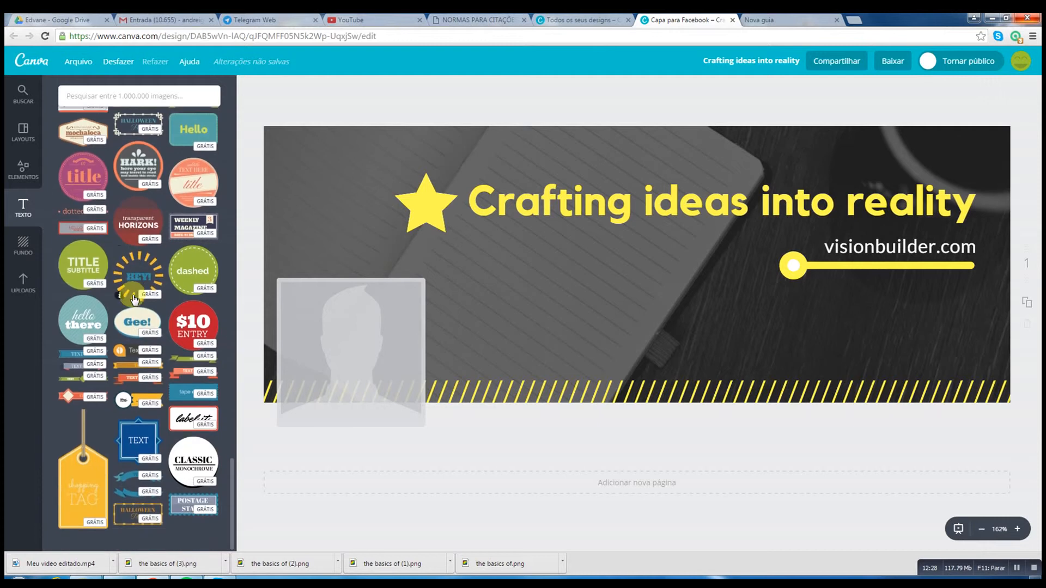
pyautogui.scroll(10, 134, 298)
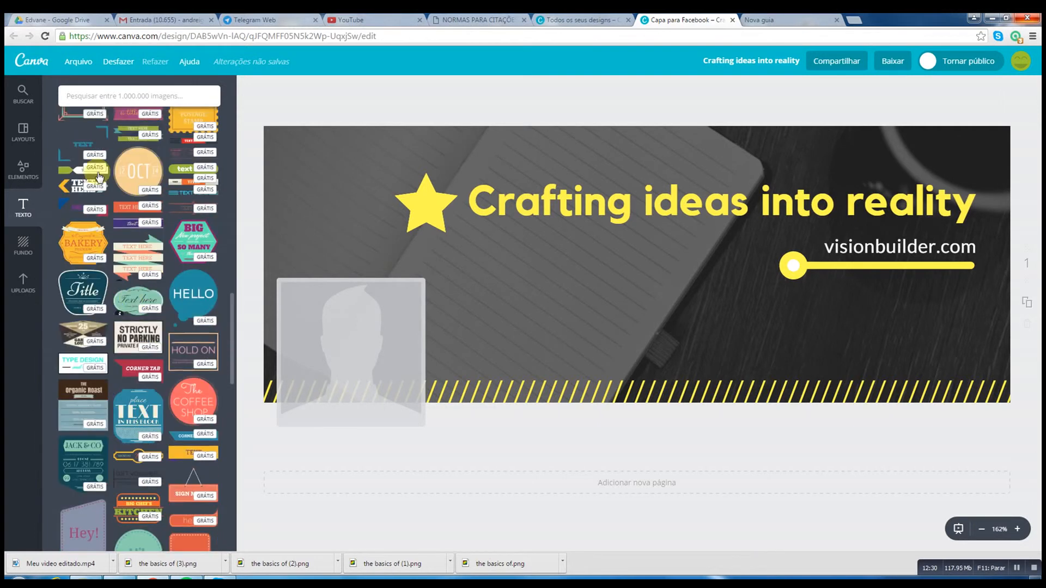
# Delete the notebook photo and the dark background behind it from the cover
pyautogui.click(25, 241)
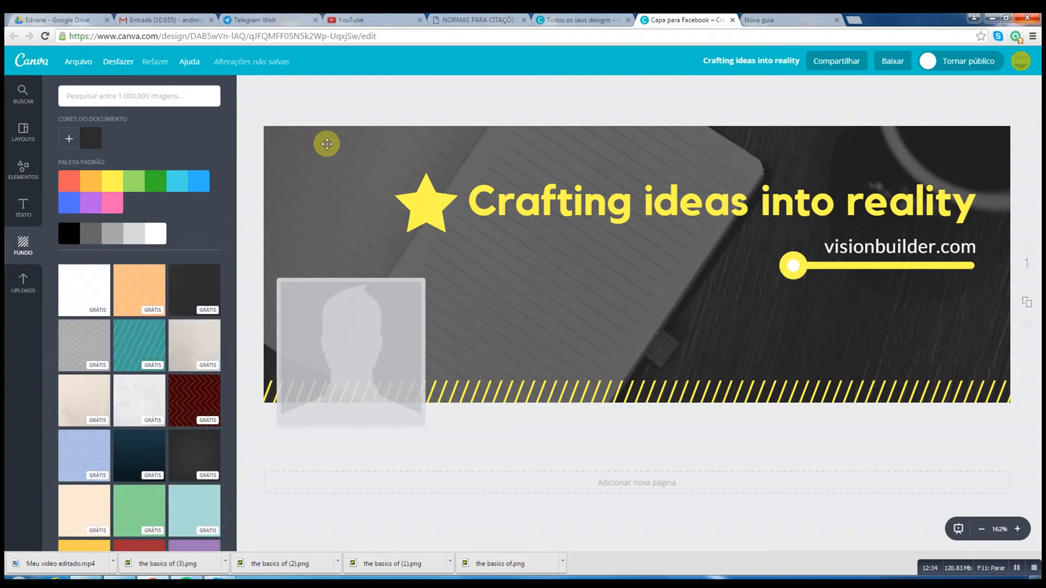
pyautogui.click(329, 144)
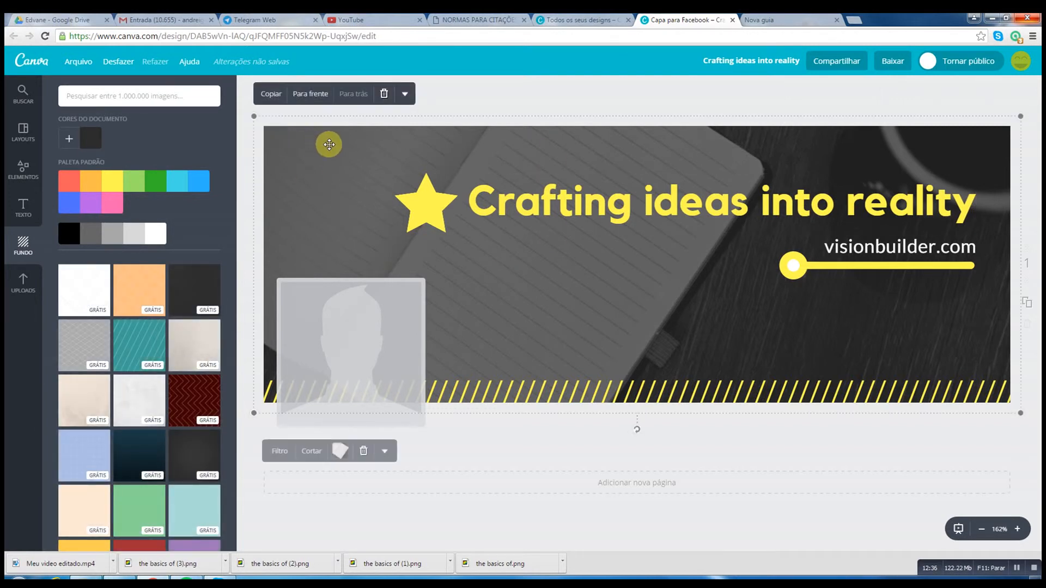
pyautogui.press('Delete')
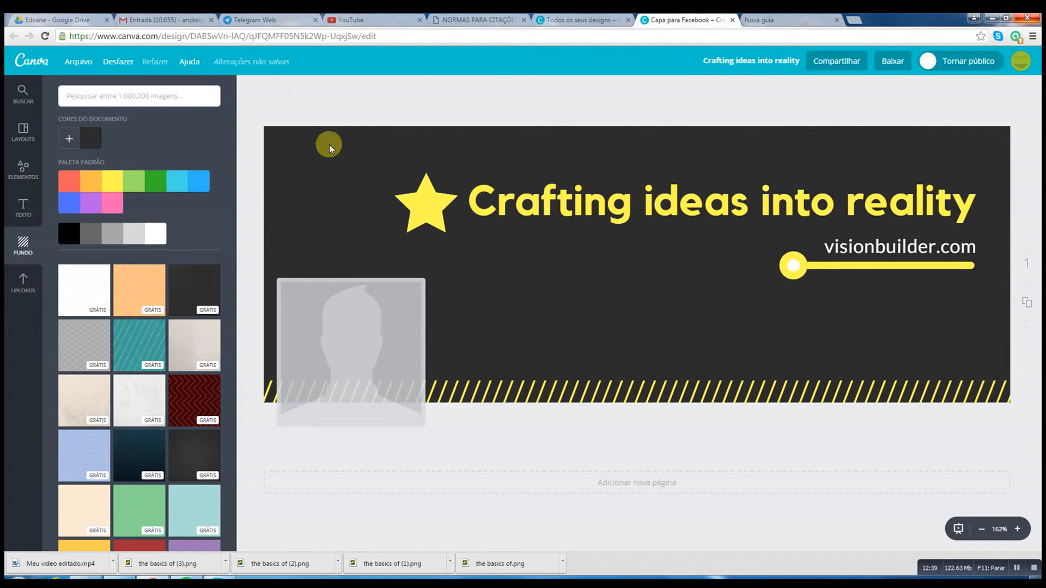
pyautogui.click(326, 146)
pyautogui.press('Delete')
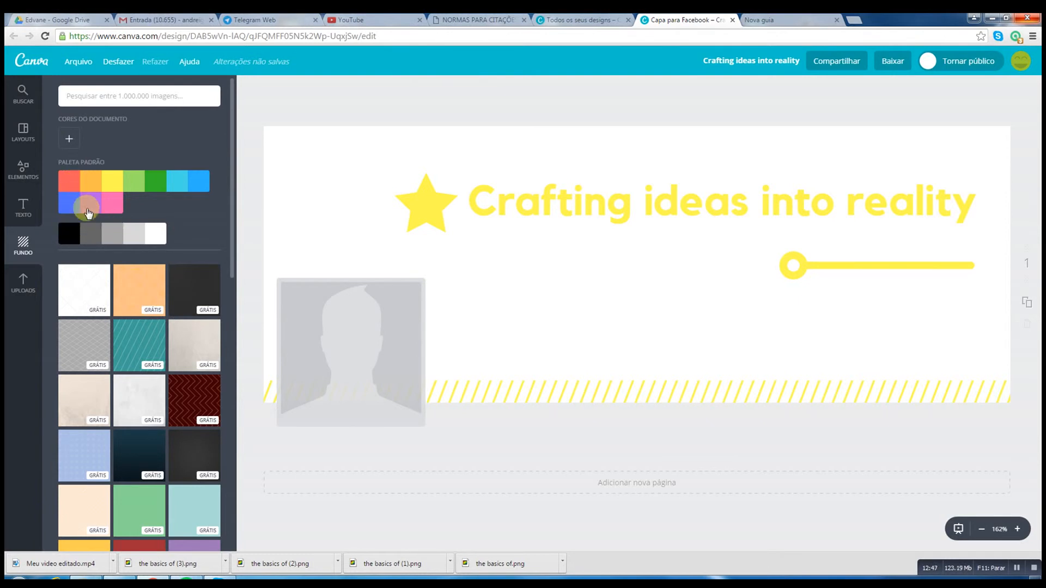
# Try plain dark grey, plain black, white, and dark textured backgrounds on the cover
pyautogui.click(90, 236)
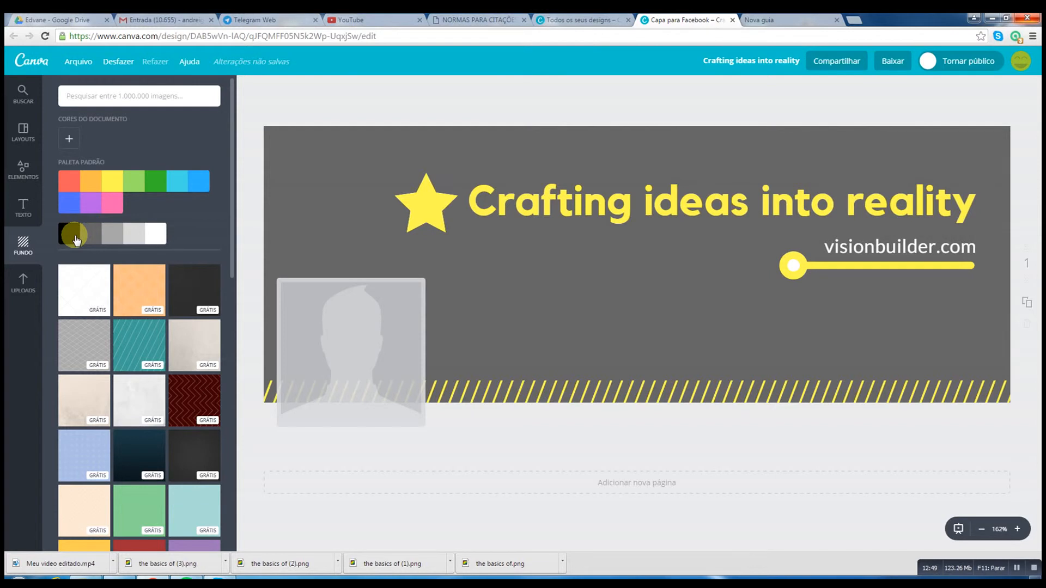
pyautogui.click(76, 238)
pyautogui.click(88, 307)
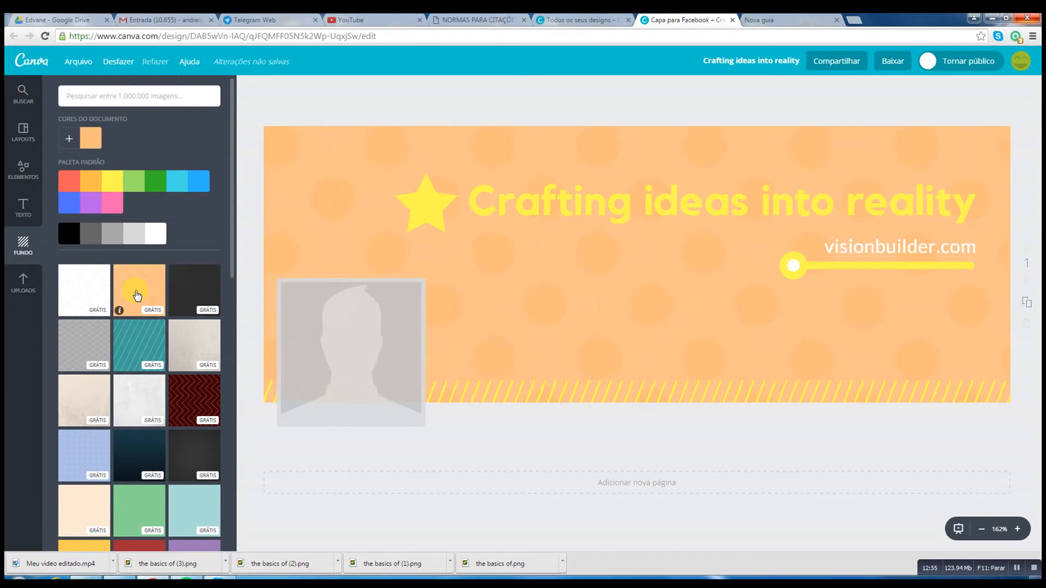
pyautogui.click(191, 293)
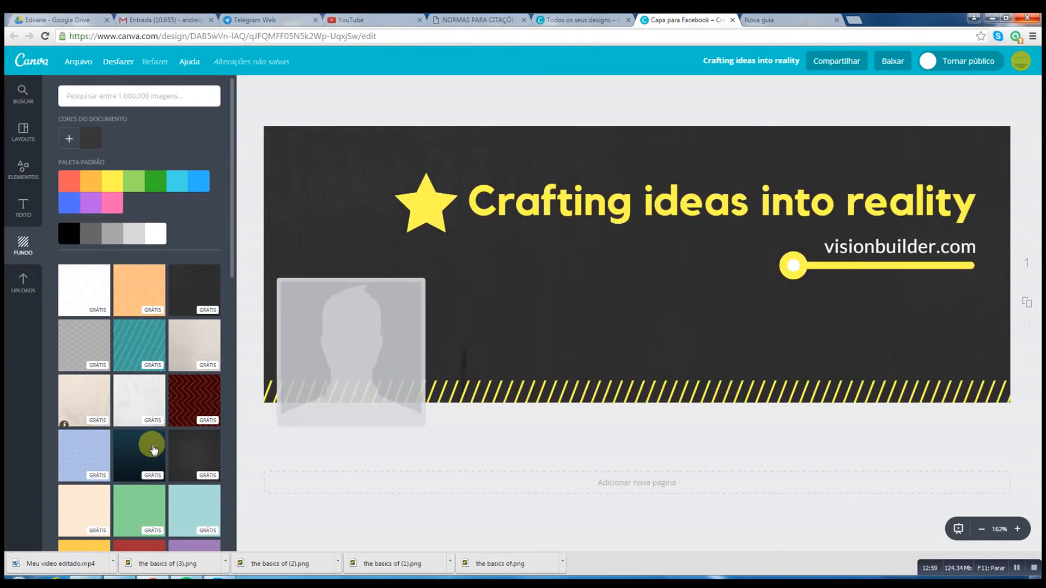
# Preview the paid blurred-lights background on the cover and settle on the free plain red one
pyautogui.scroll(-5, 160, 365)
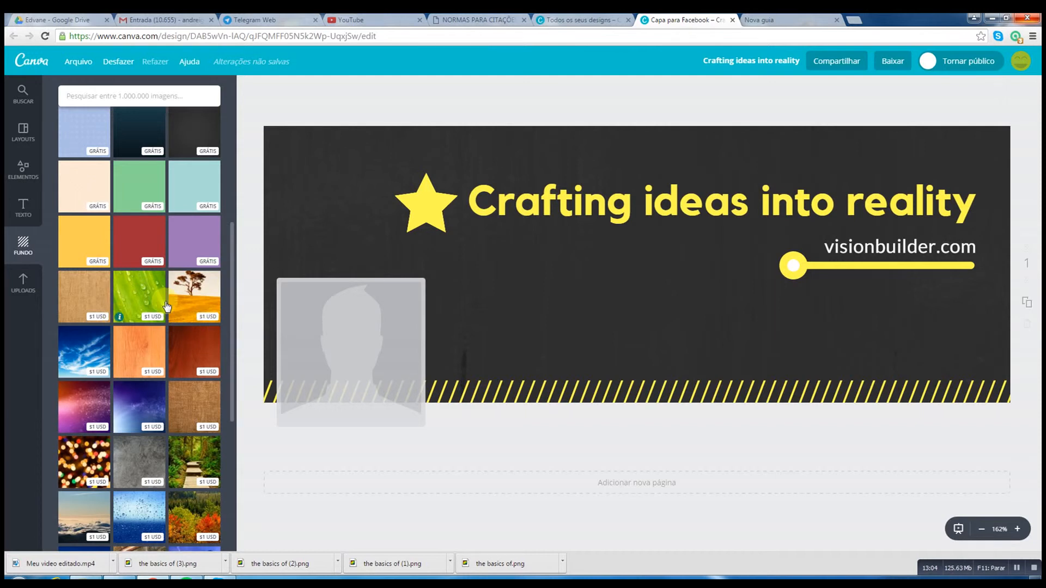
pyautogui.click(85, 446)
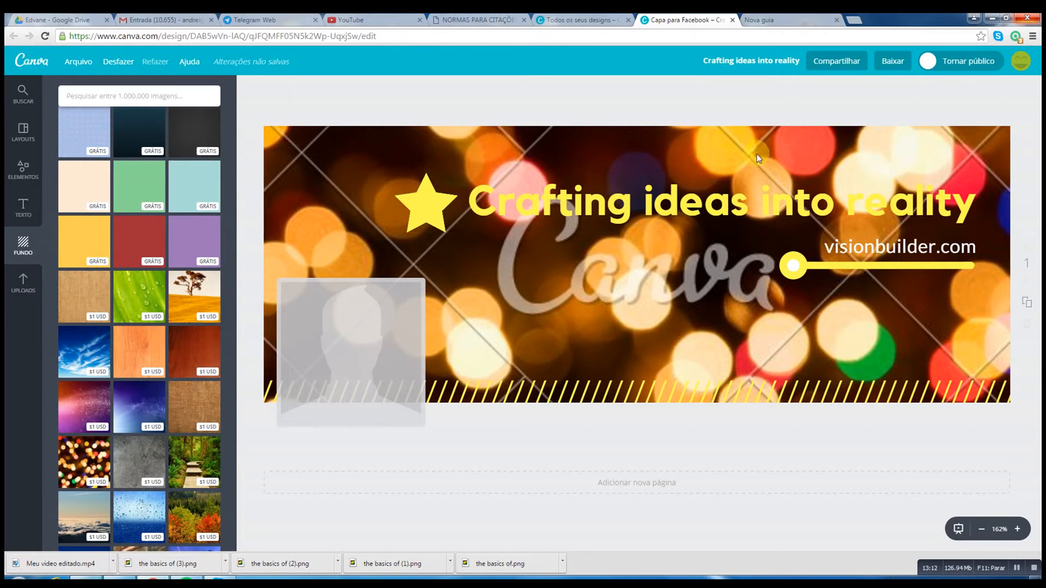
pyautogui.click(119, 226)
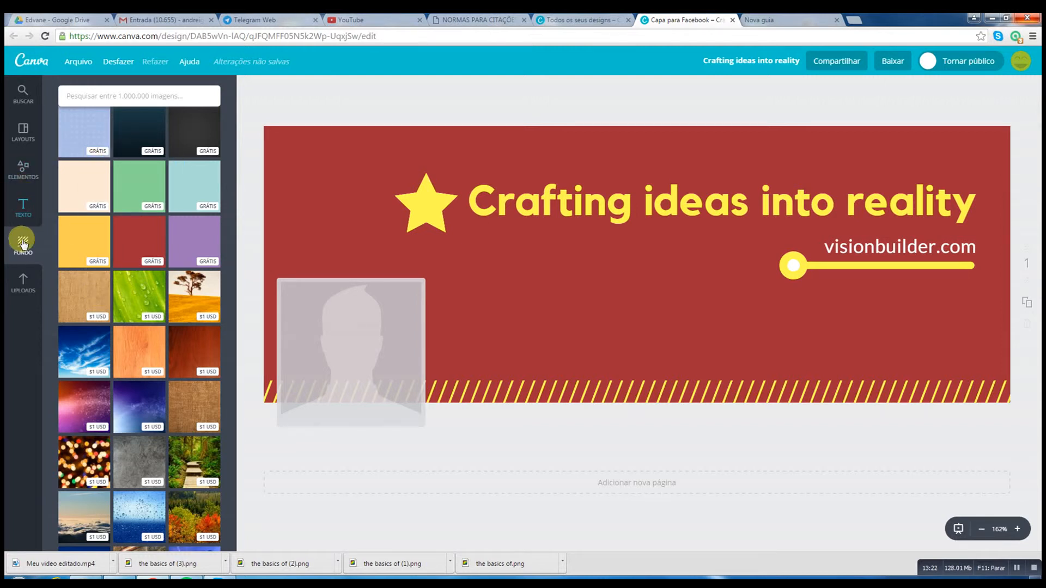
# Upload the koala photo from the Amostras de Imagens folder of the Imagens library
pyautogui.click(23, 280)
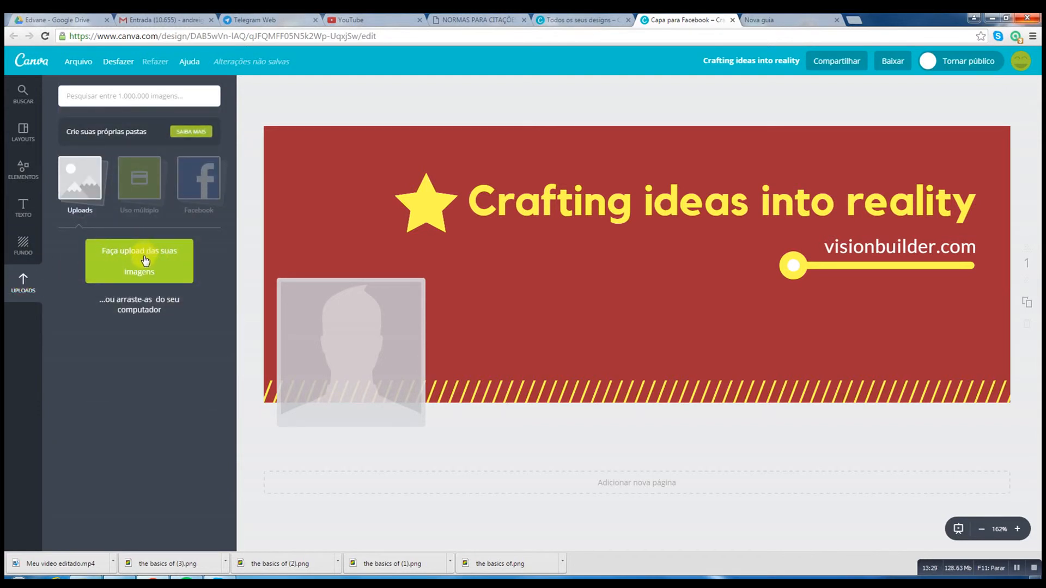
pyautogui.click(145, 188)
pyautogui.click(83, 187)
pyautogui.click(156, 252)
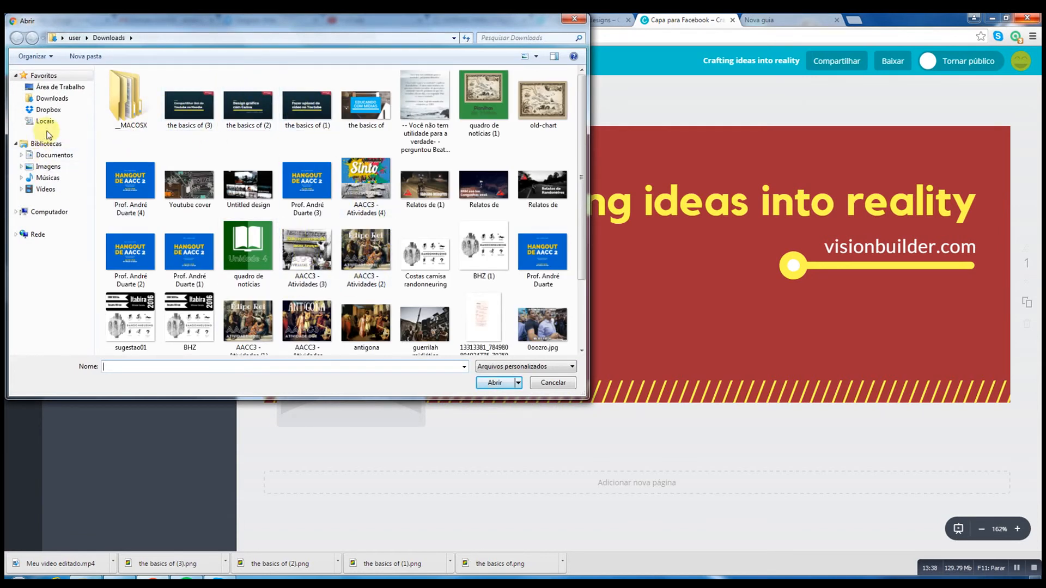
pyautogui.click(48, 167)
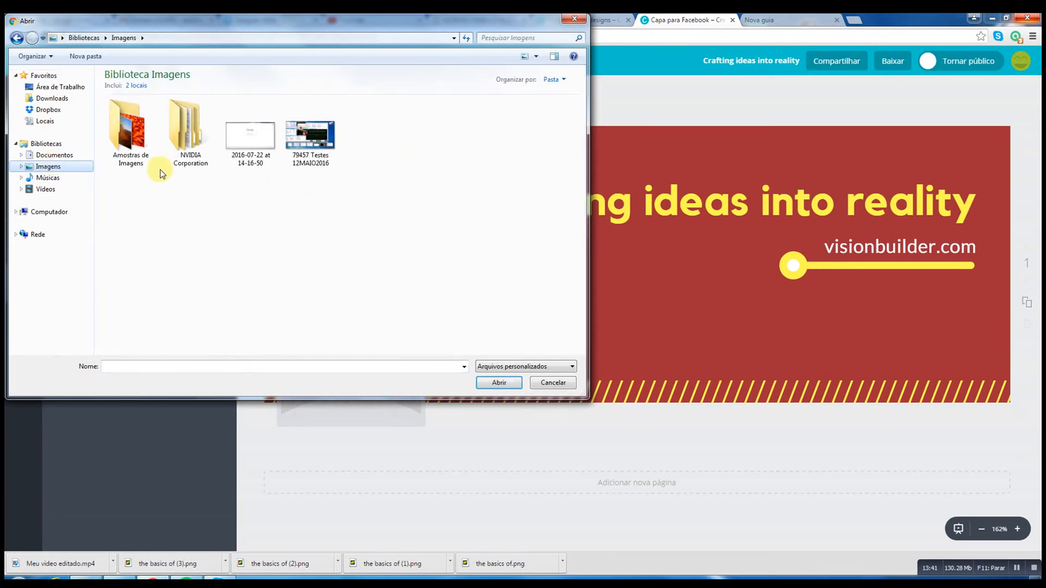
pyautogui.doubleClick(120, 122)
pyautogui.doubleClick(360, 117)
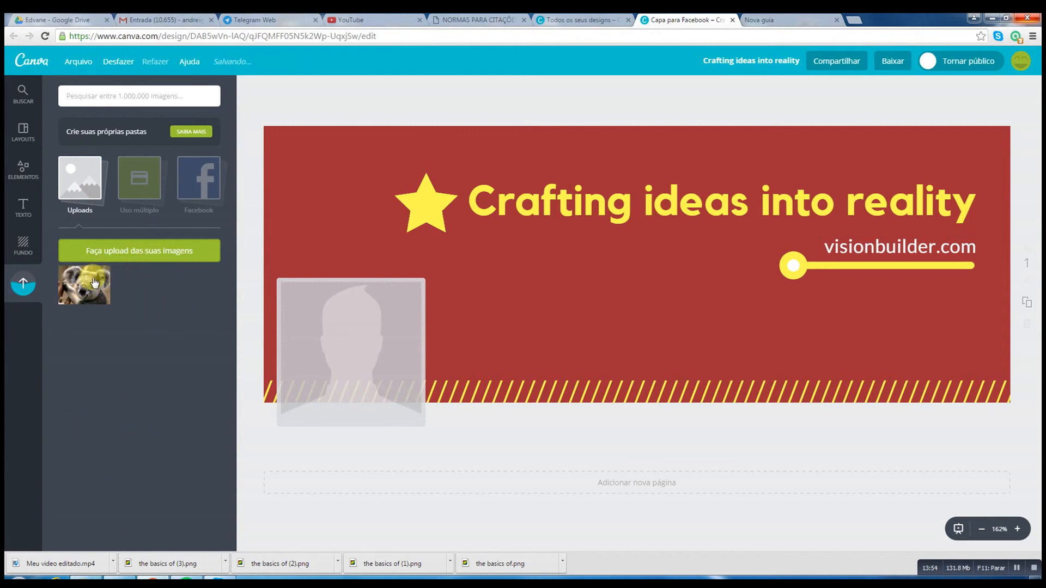
# Place the uploaded koala photo on the cover, shrink it to about half its size, and delete it from the cover
pyautogui.moveTo(107, 282); pyautogui.dragTo(654, 256)
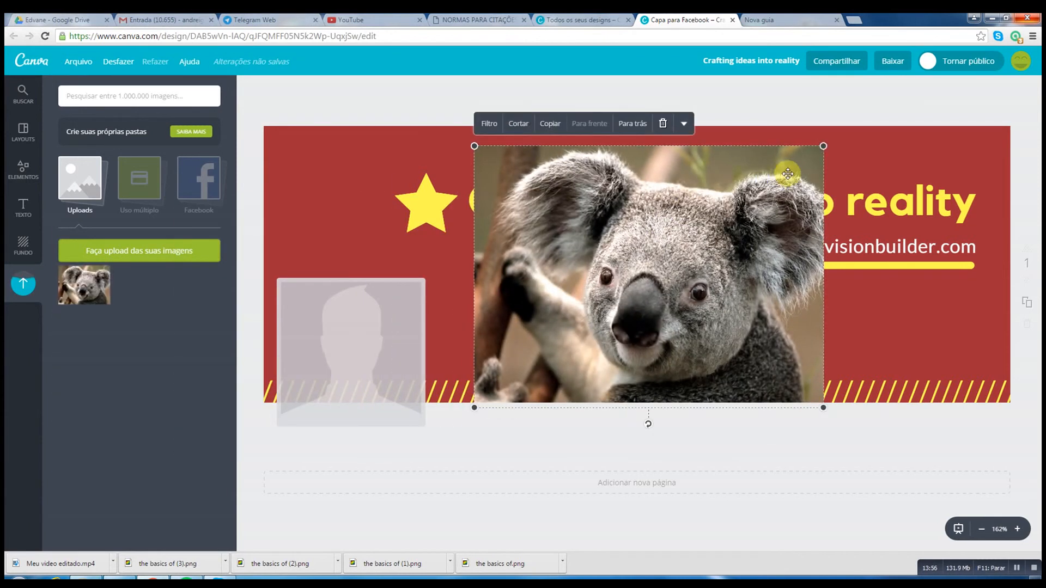
pyautogui.moveTo(826, 144); pyautogui.dragTo(618, 245)
pyautogui.moveTo(591, 321); pyautogui.dragTo(582, 281)
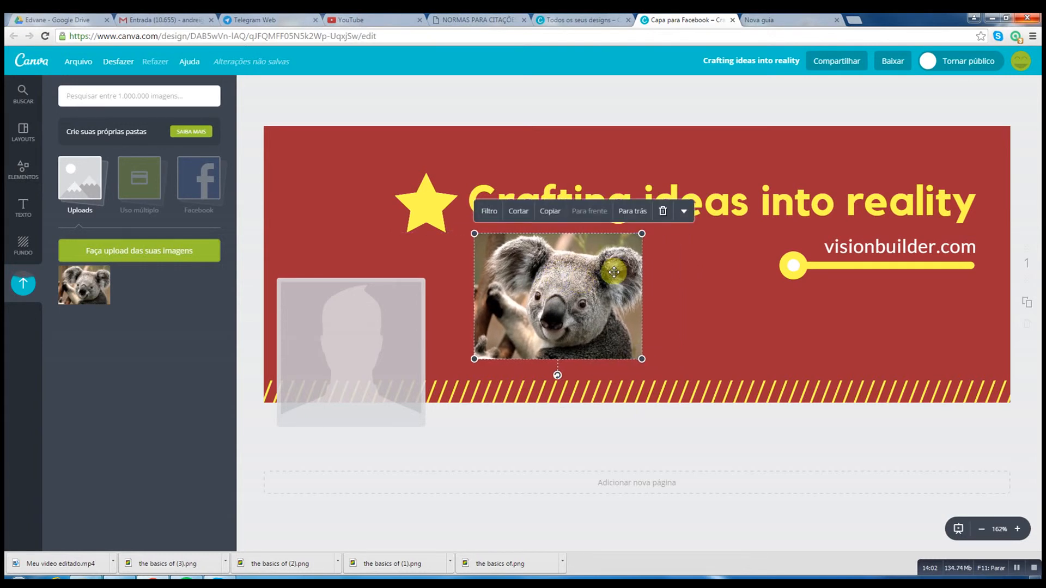
pyautogui.press('Delete')
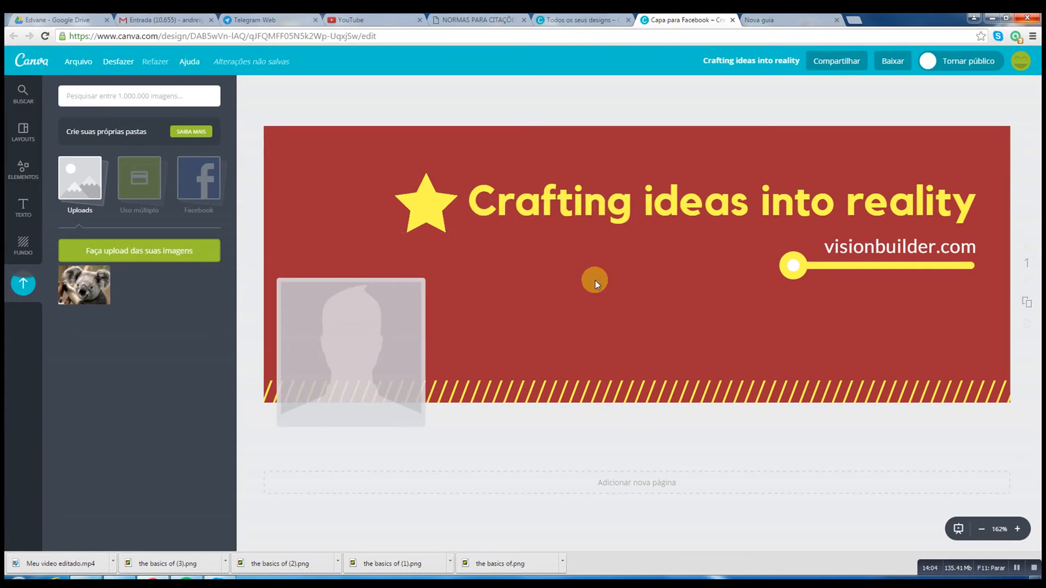
# Reapply the original turquoise "Crafting ideas into reality" layout to the cover and undo it
pyautogui.click(22, 133)
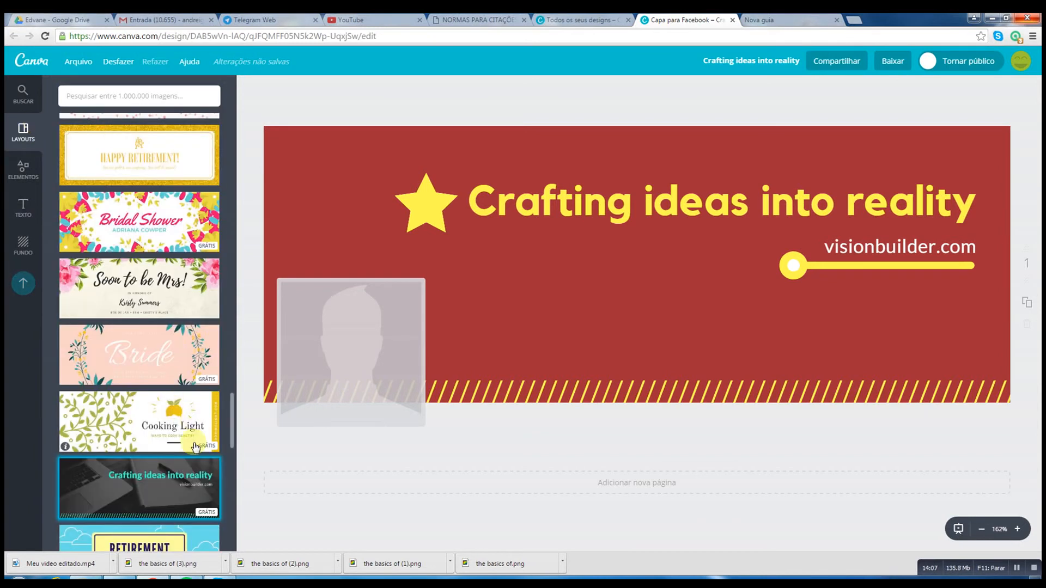
pyautogui.click(122, 460)
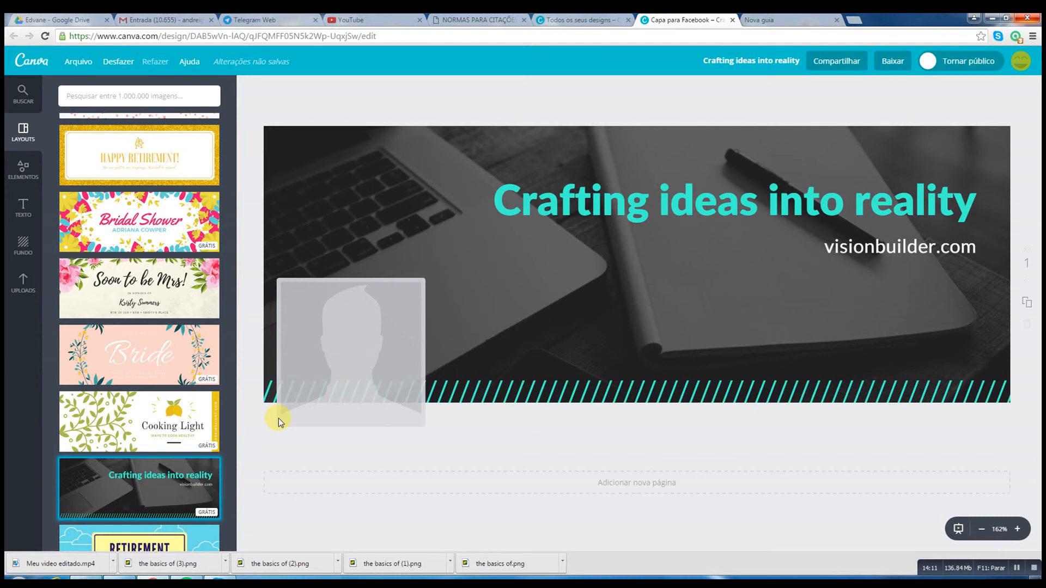
pyautogui.hotkey('ctrl', 'z')
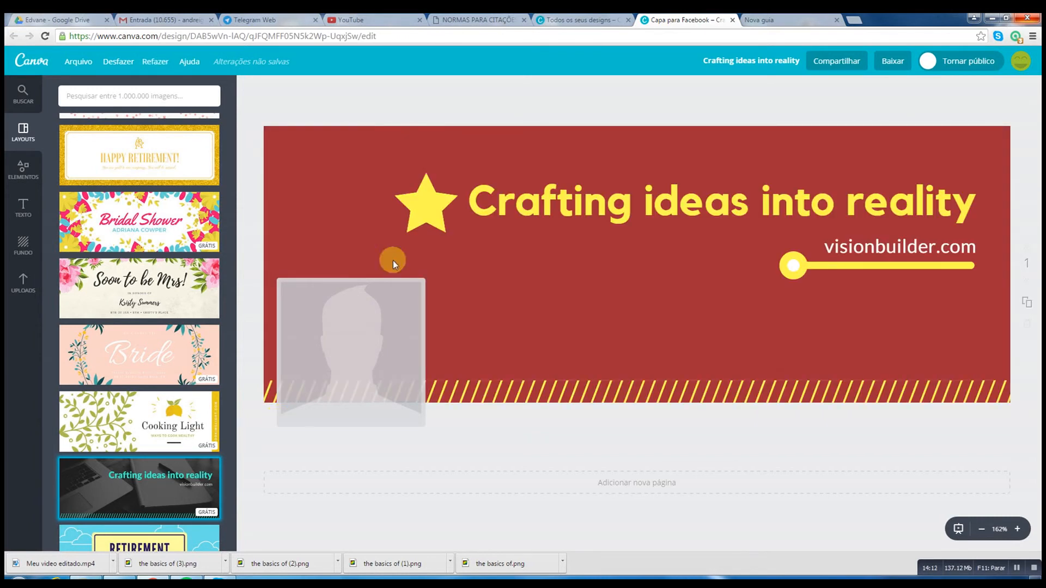
# Browse the Grades elements and add the single-image grid to the cover
pyautogui.click(18, 169)
pyautogui.click(23, 245)
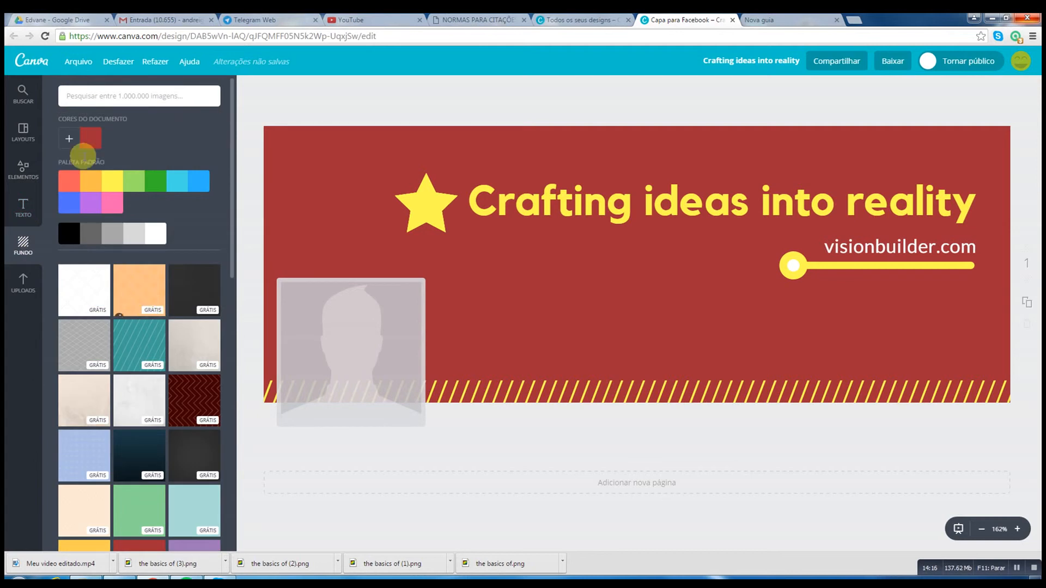
pyautogui.click(22, 170)
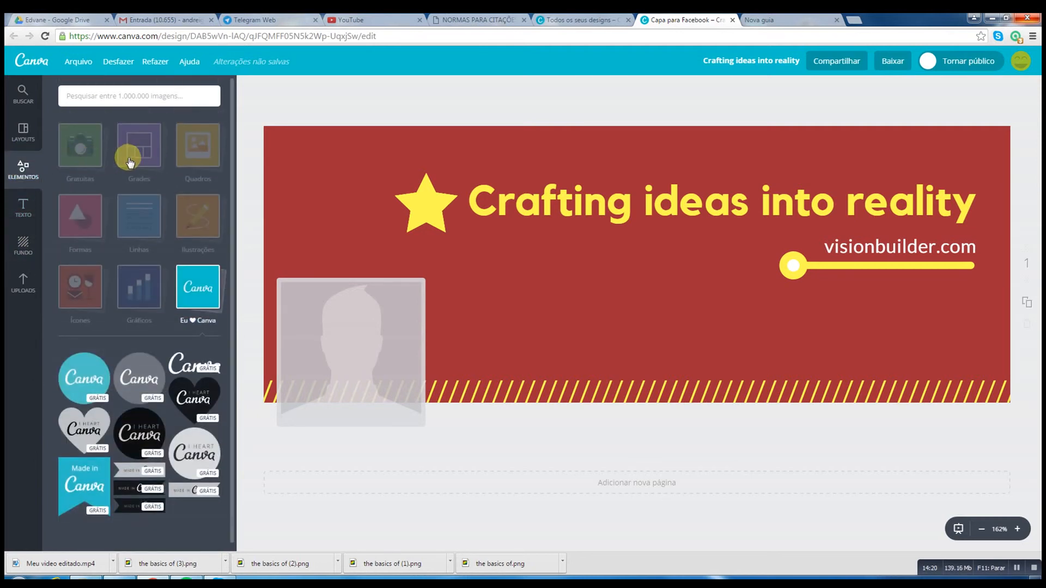
pyautogui.click(129, 161)
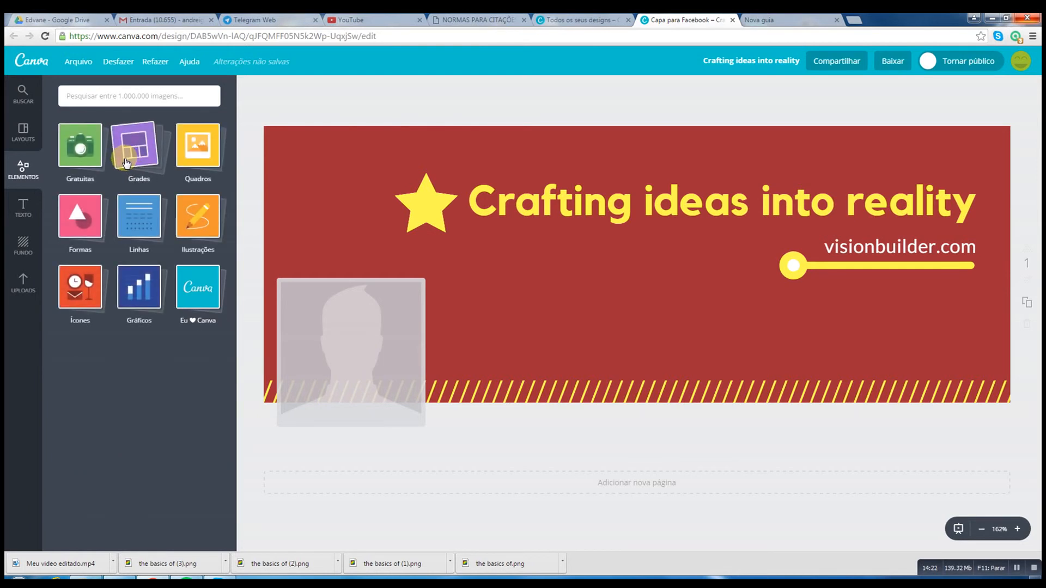
pyautogui.click(126, 156)
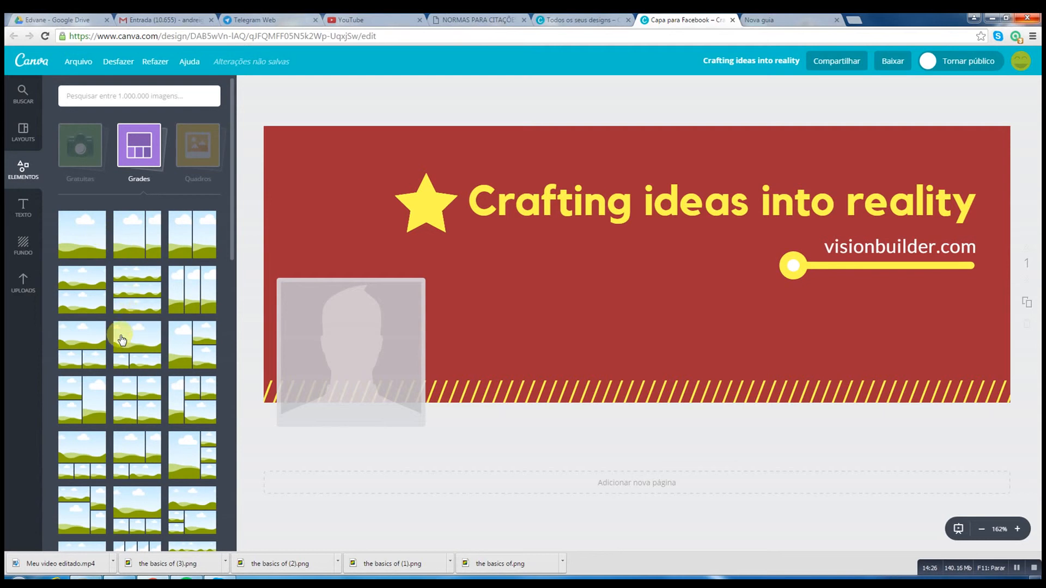
pyautogui.scroll(-1, 168, 299)
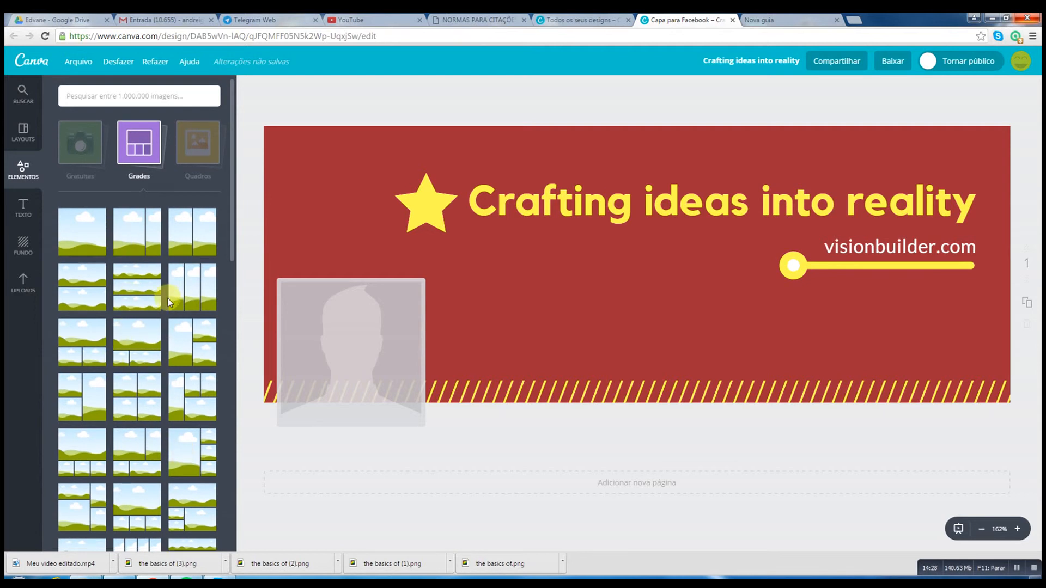
pyautogui.scroll(-5, 168, 299)
pyautogui.scroll(-5, 166, 300)
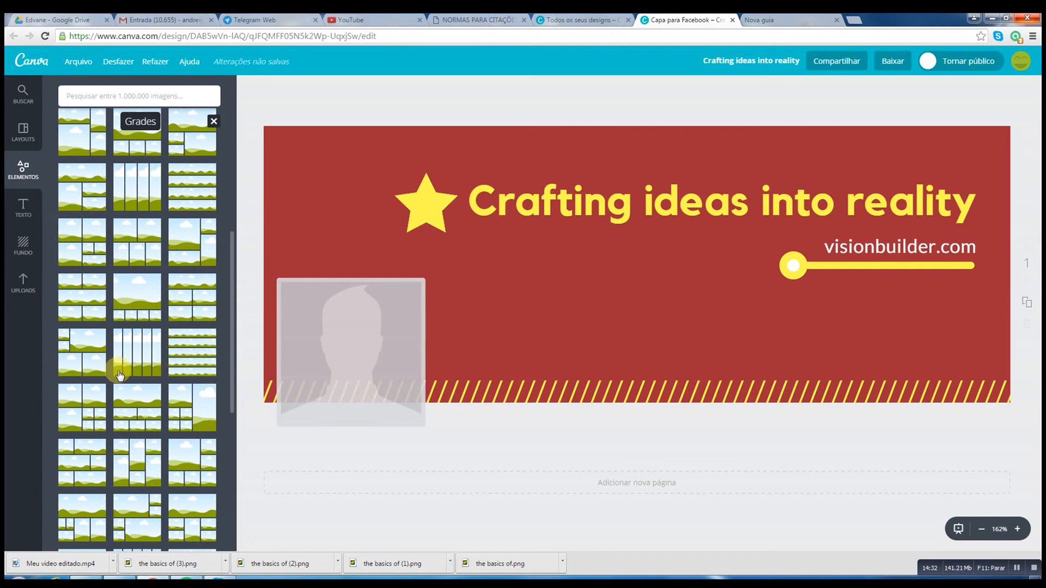
pyautogui.scroll(-5, 121, 372)
pyautogui.scroll(10, 121, 372)
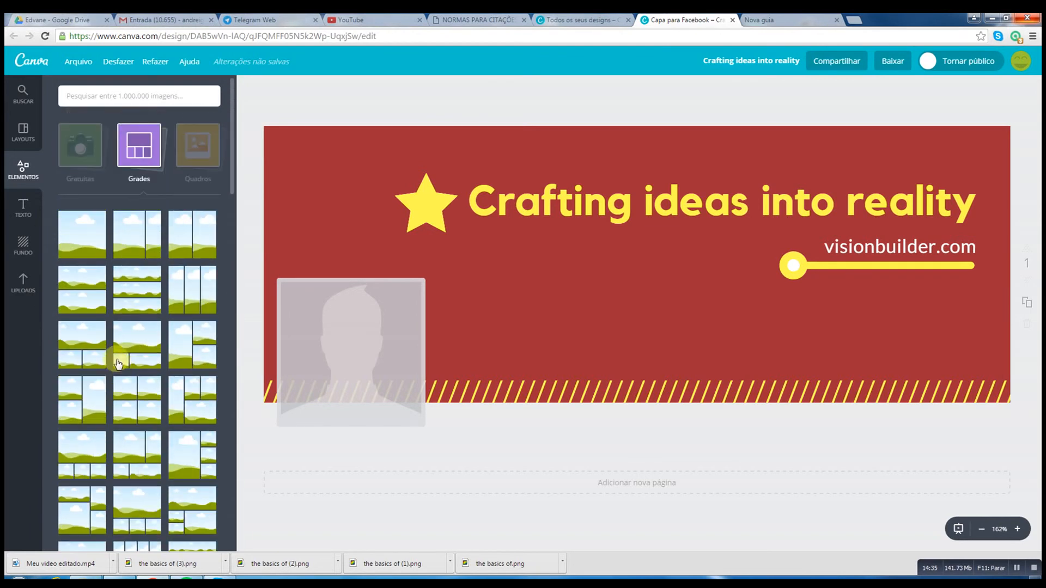
pyautogui.click(90, 235)
pyautogui.click(718, 316)
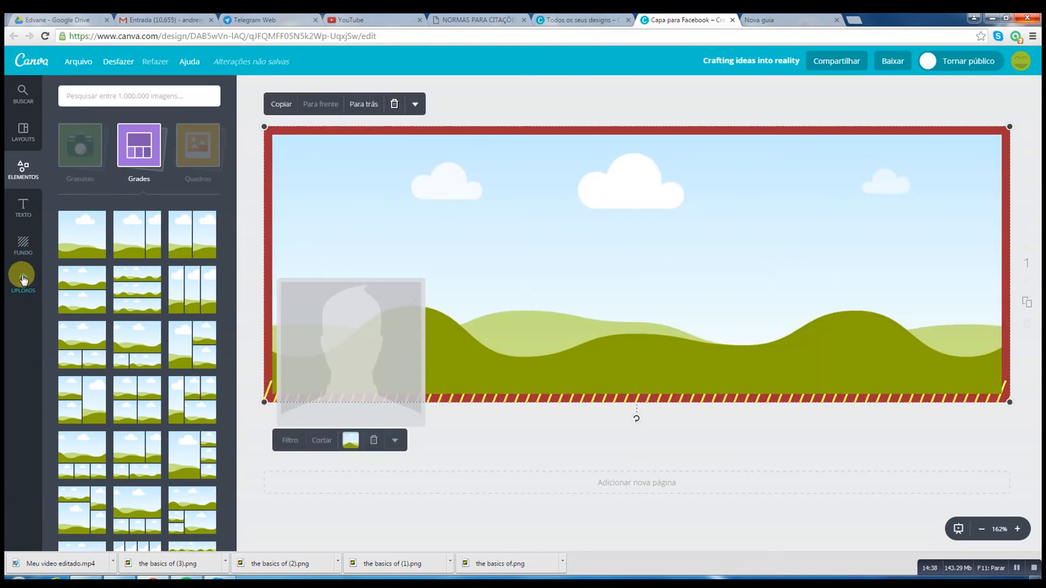
# Fill the grid with the uploaded koala photo and send it behind the heading, shapes and lines
pyautogui.click(23, 280)
pyautogui.moveTo(84, 285); pyautogui.dragTo(553, 234)
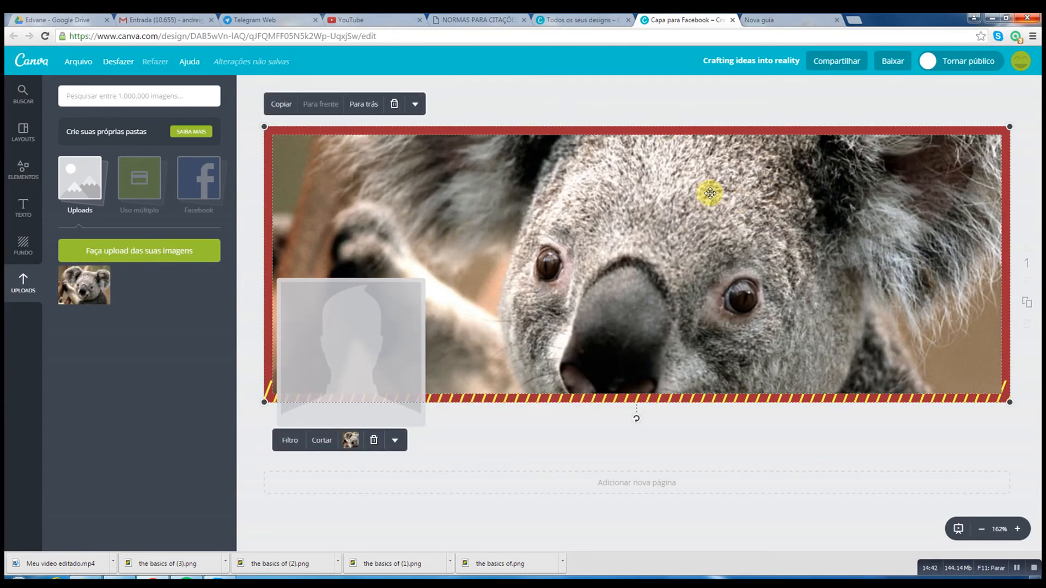
pyautogui.rightClick(709, 194)
pyautogui.click(607, 191)
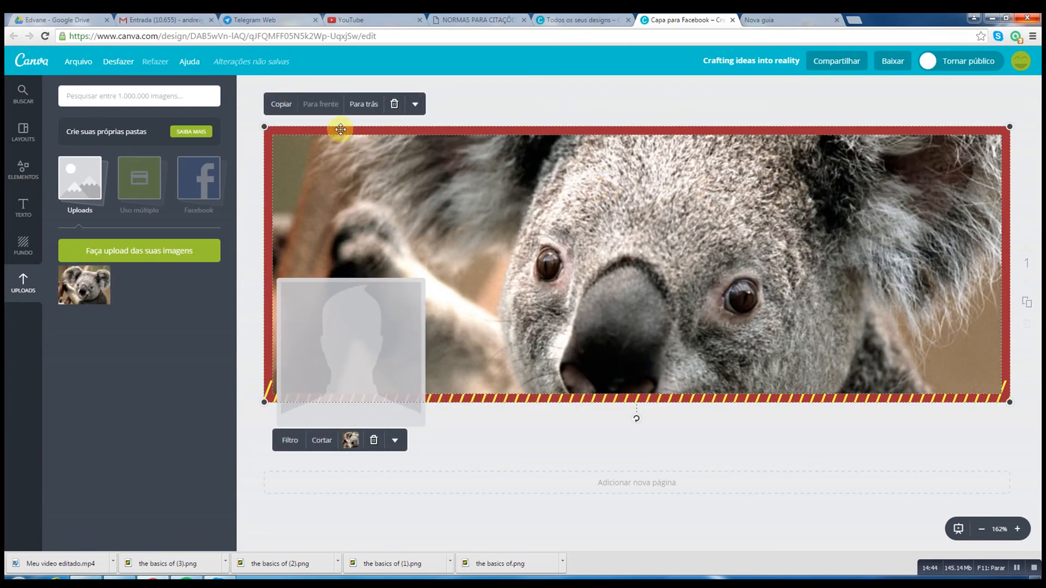
pyautogui.click(364, 104)
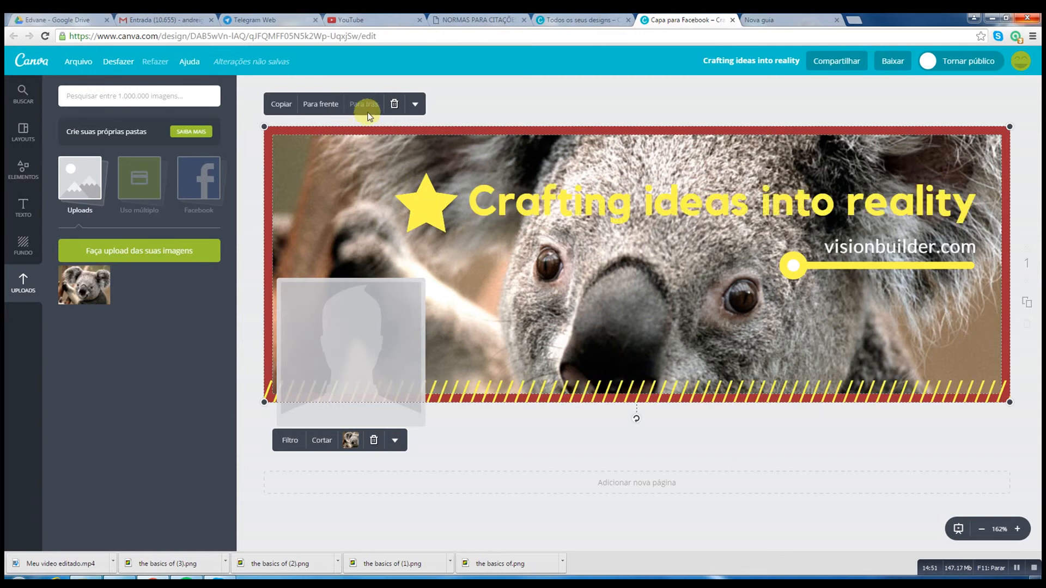
# Set the koala grid's transparency to about a third of the 0–100 scale so the red background shows through
pyautogui.click(417, 103)
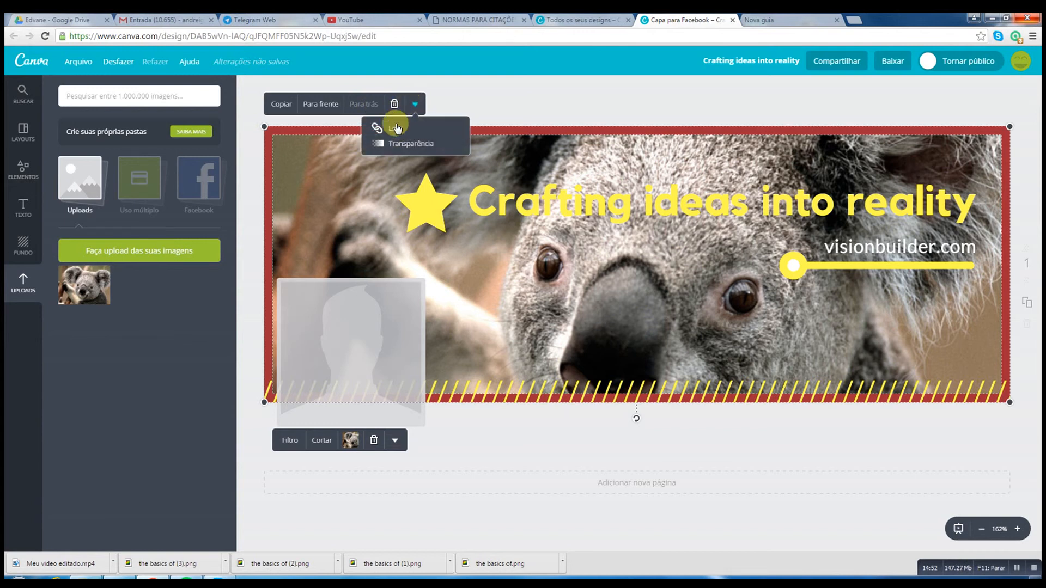
pyautogui.click(406, 144)
pyautogui.moveTo(464, 134); pyautogui.dragTo(428, 133)
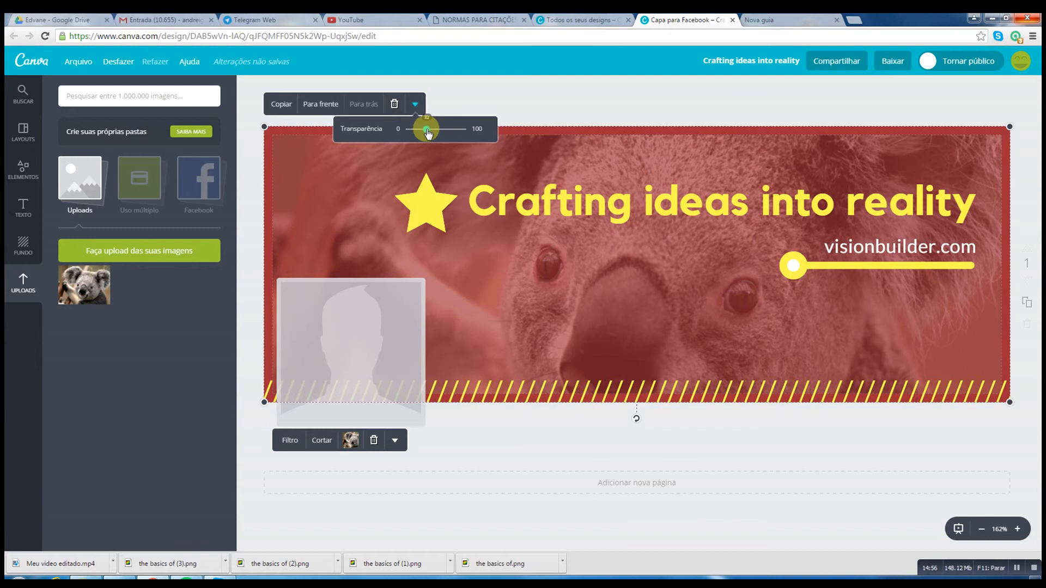
pyautogui.click(447, 92)
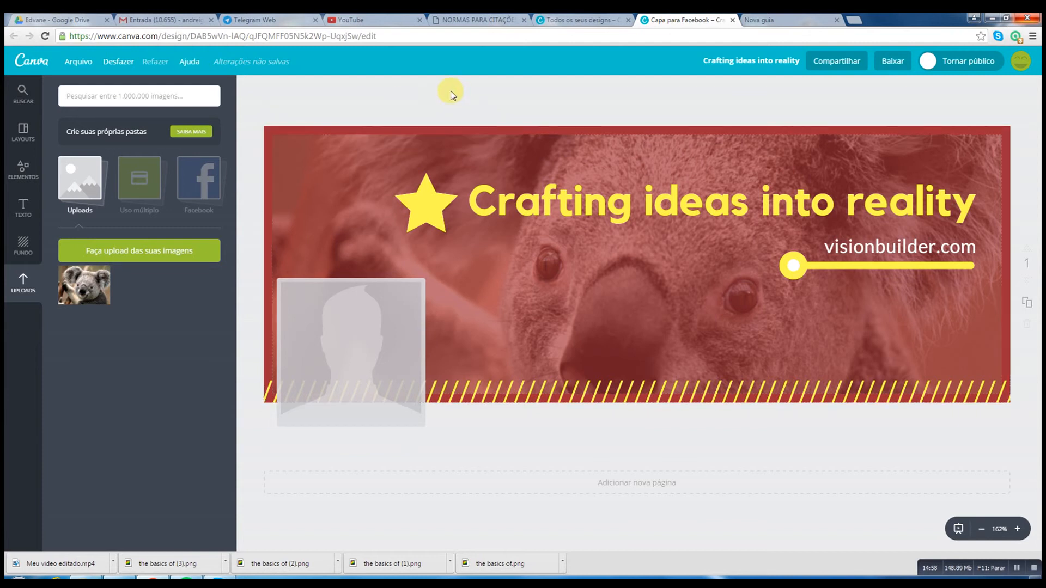